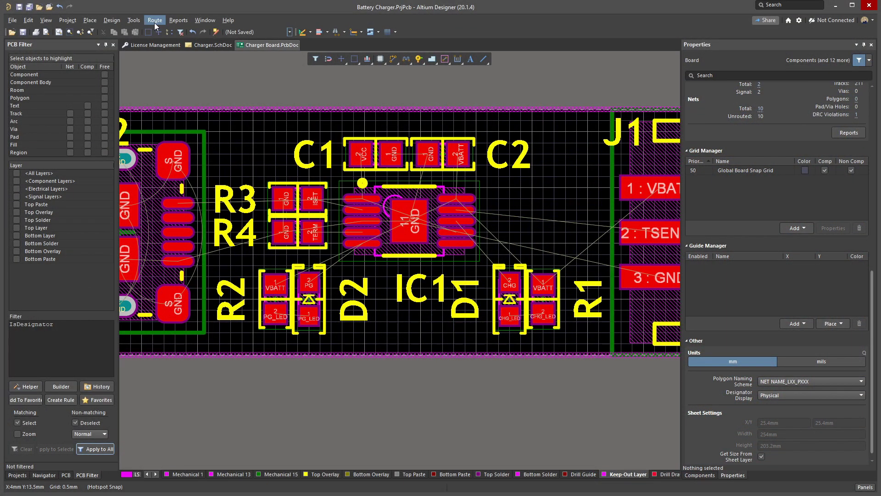
# Step: Start interactive routing and route VCC on the top layer from J2 pin 1 to IC1 pin 1
pyautogui.click(155, 20)
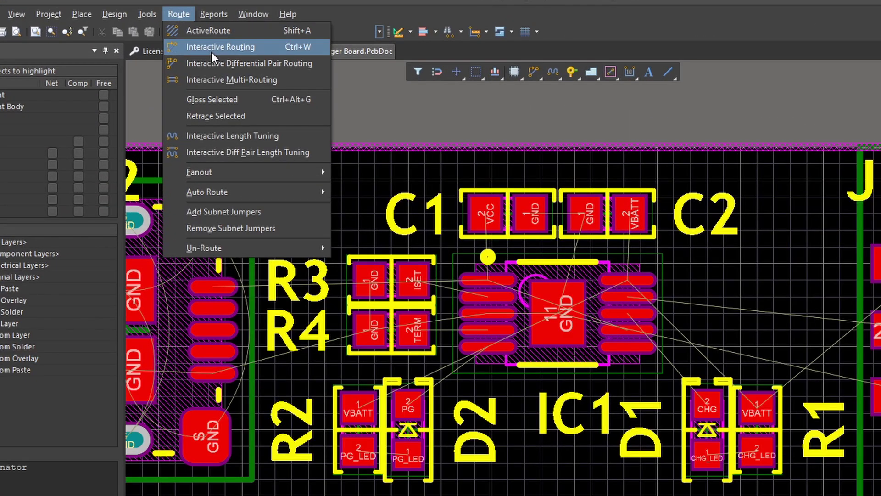
pyautogui.click(202, 45)
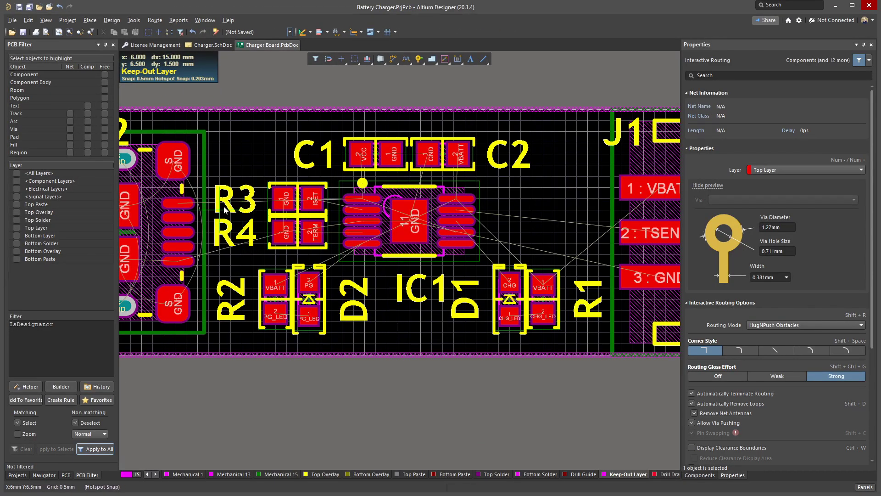
pyautogui.keyDown('ctrl'); pyautogui.scroll(5, 186, 211); pyautogui.keyUp('ctrl')
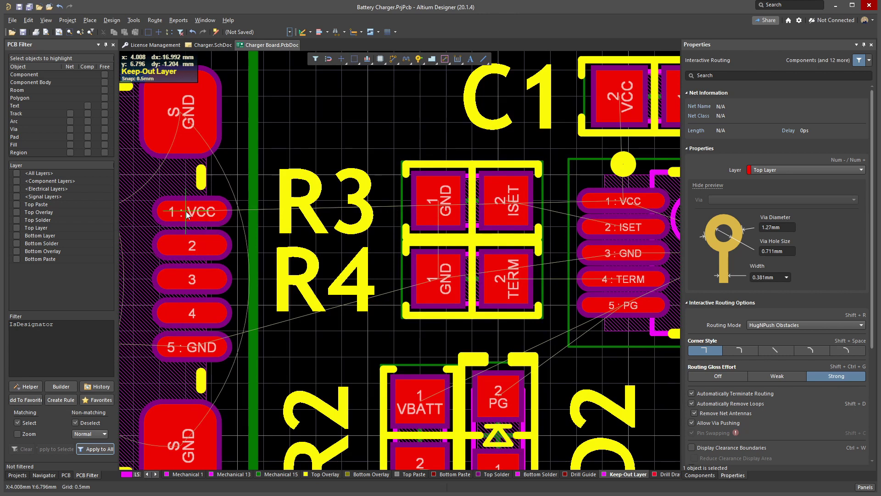
pyautogui.click(185, 211)
pyautogui.rightClick(233, 212)
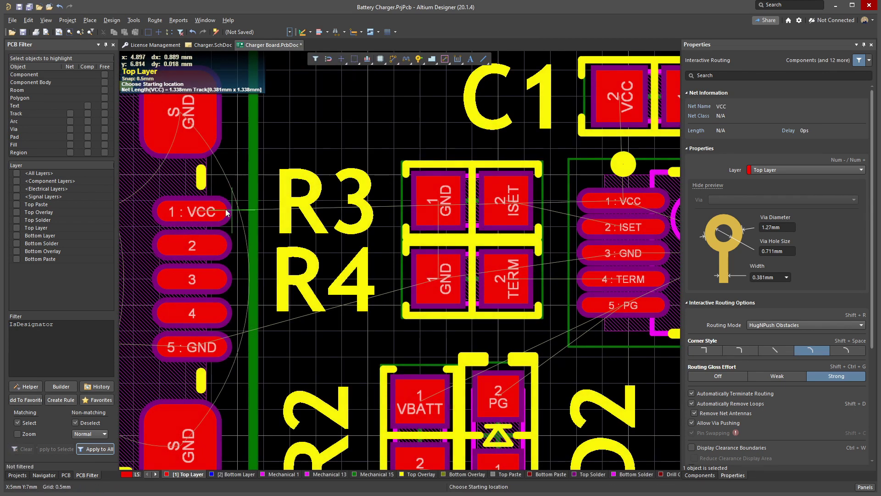
pyautogui.keyDown('ctrl'); pyautogui.click(210, 211); pyautogui.keyUp('ctrl')
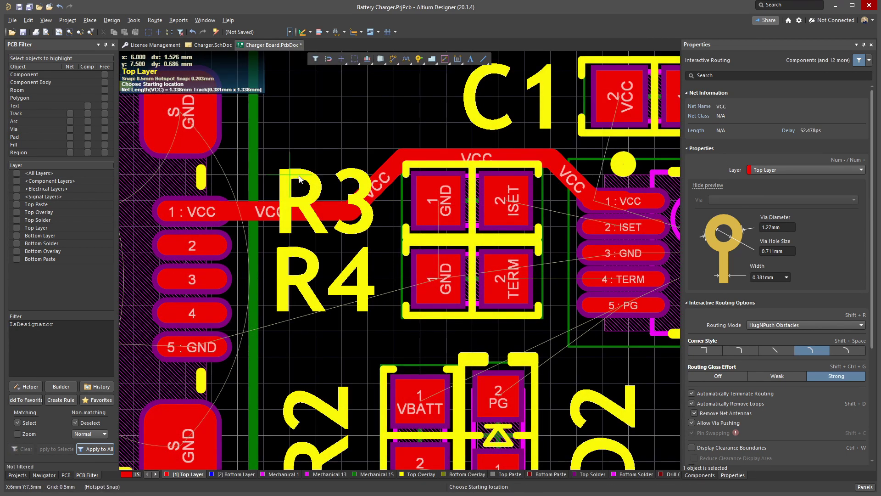
# Step: Route the VCC connection between IC1 pin 1 and C1 pad 2 on the top layer
pyautogui.keyDown('ctrl'); pyautogui.scroll(-3, 212, 214); pyautogui.keyUp('ctrl')
pyautogui.keyDown('ctrl'); pyautogui.scroll(3, 487, 116); pyautogui.keyUp('ctrl')
pyautogui.keyDown('ctrl'); pyautogui.click(487, 116); pyautogui.keyUp('ctrl')
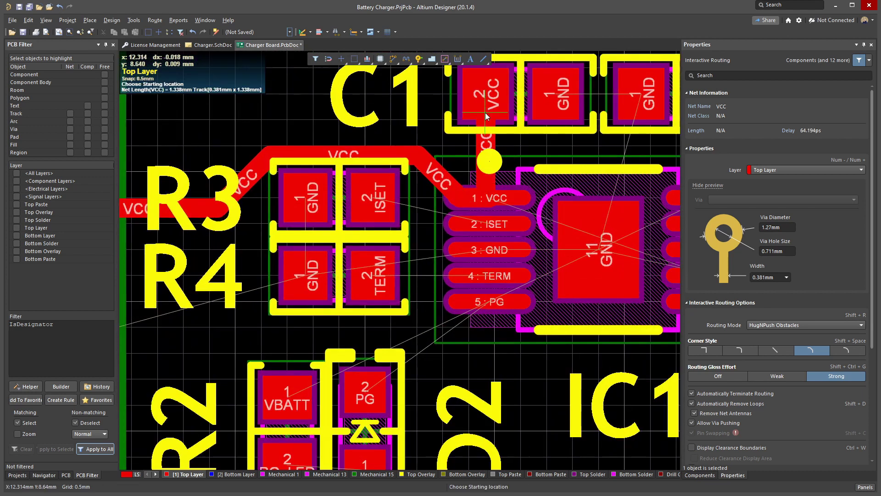
# Step: Route the PG net on the top layer between D2 pad 2 and IC1 pin 5
pyautogui.keyDown('ctrl'); pyautogui.scroll(-2, 504, 114); pyautogui.keyUp('ctrl')
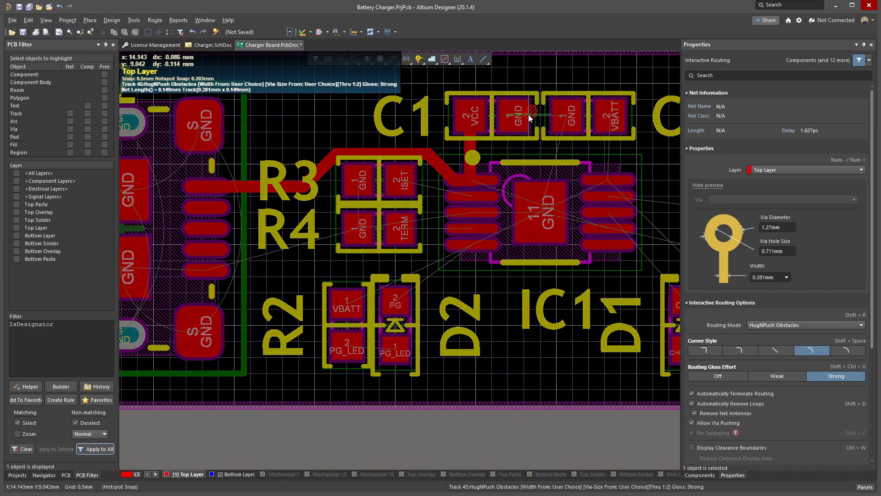
pyautogui.rightClick(527, 114)
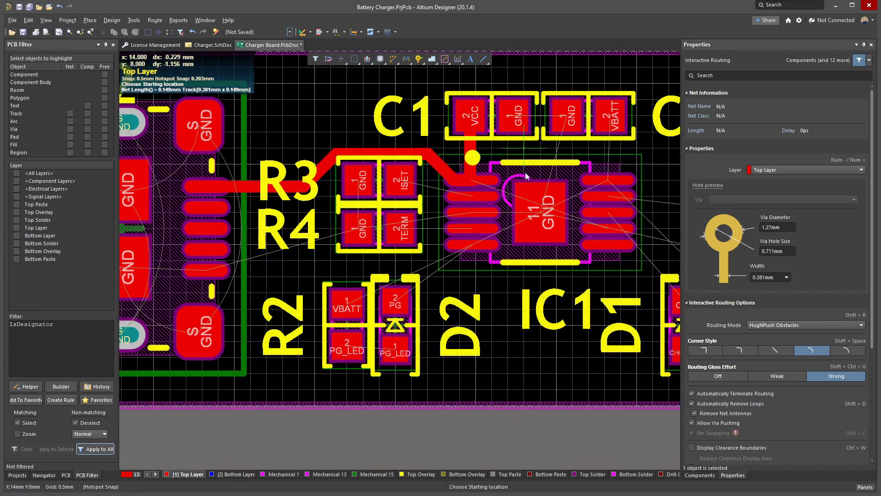
pyautogui.keyDown('ctrl'); pyautogui.click(402, 297); pyautogui.keyUp('ctrl')
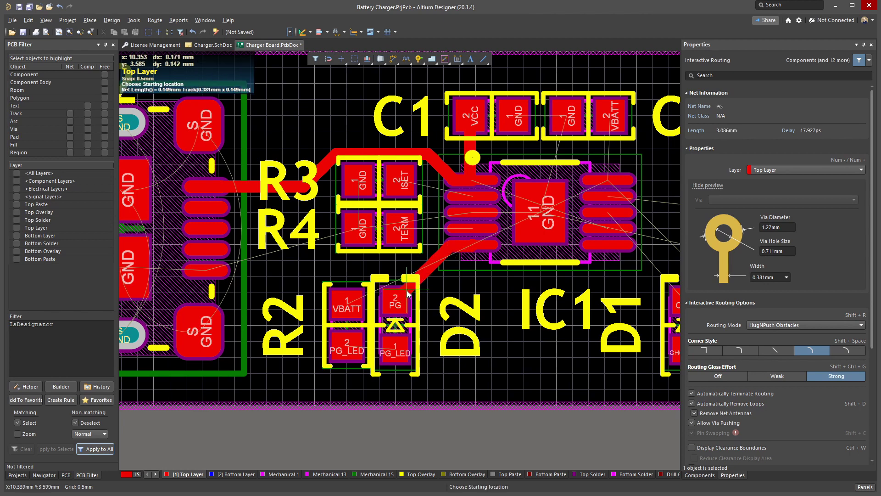
pyautogui.keyDown('ctrl'); pyautogui.scroll(3, 387, 358); pyautogui.keyUp('ctrl')
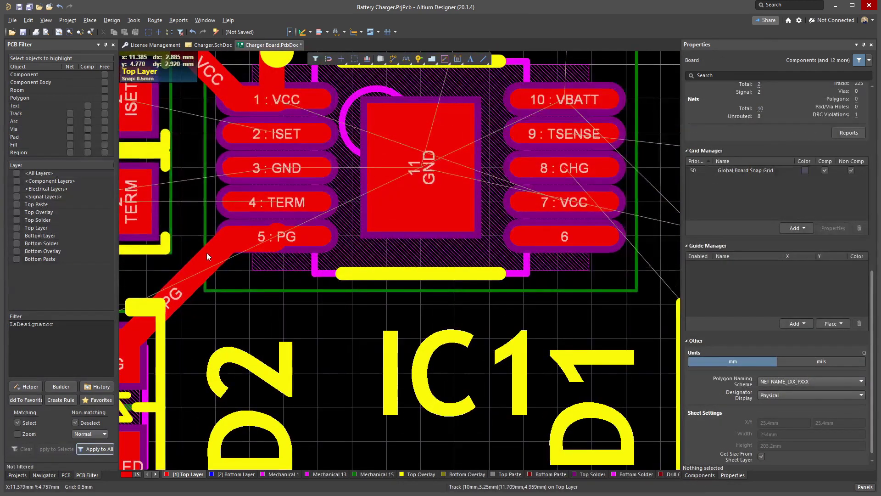
# Step: Set the width of the whole PG track between D2 and IC1 to 0.3 mm
pyautogui.click(208, 253)
pyautogui.moveTo(302, 334); pyautogui.dragTo(426, 321, button='right')
pyautogui.press('Tab')
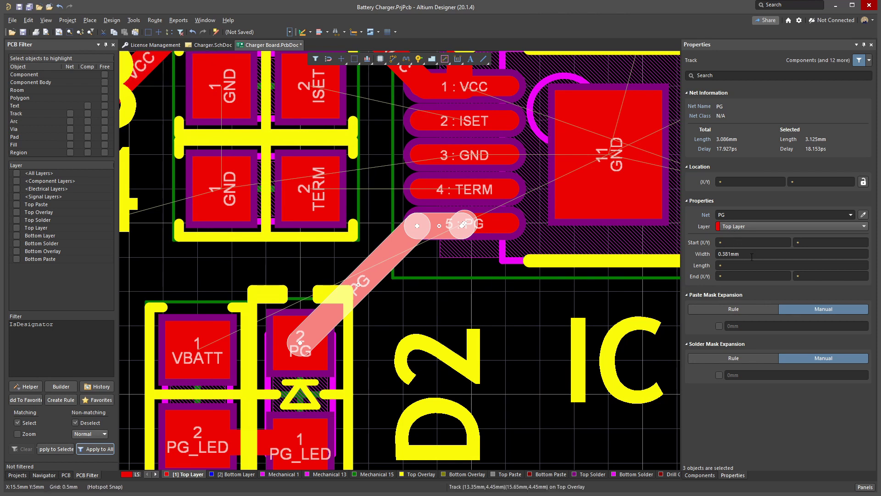
pyautogui.click(752, 255)
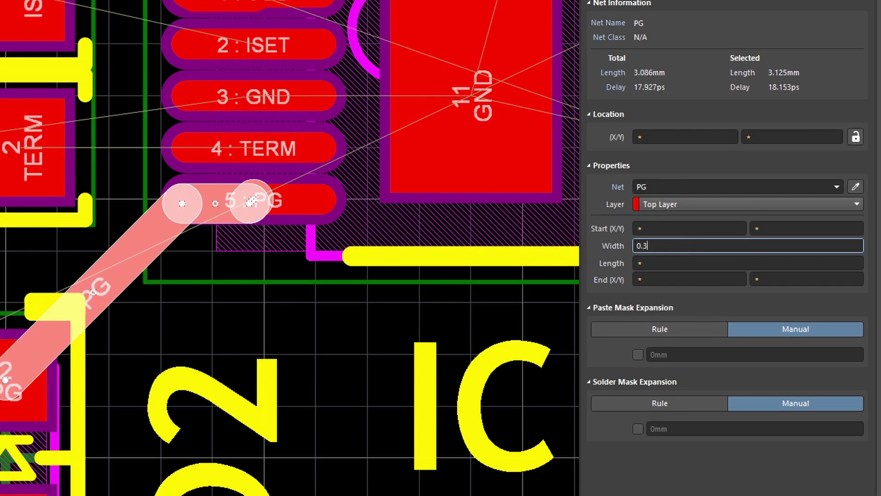
pyautogui.press('Return')
pyautogui.moveTo(213, 200); pyautogui.dragTo(212, 187)
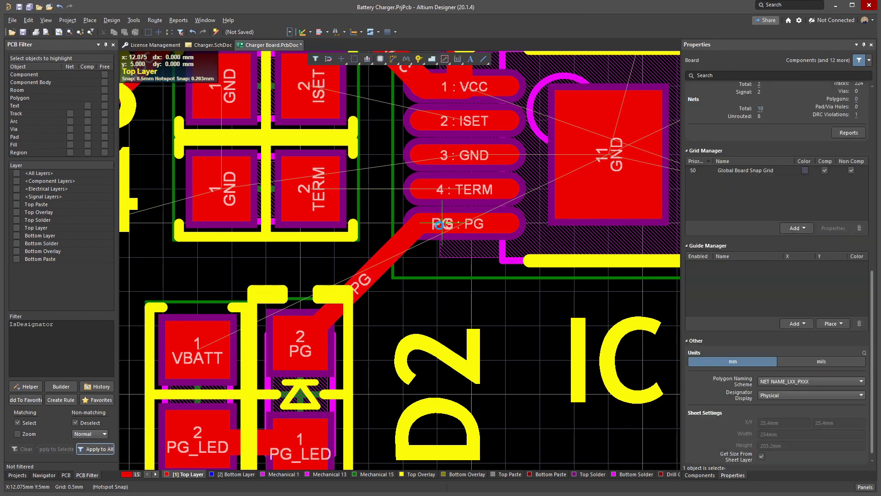
# Step: Route CHG from D1 pad 2 to IC1 pin 8 with a 0.3 mm wide top-layer track
pyautogui.keyDown('ctrl'); pyautogui.scroll(2, 414, 214); pyautogui.keyUp('ctrl')
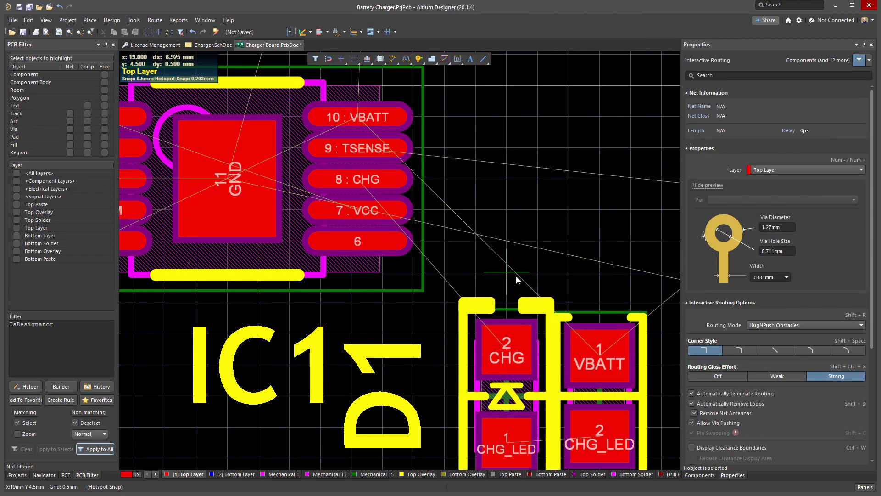
pyautogui.click(514, 353)
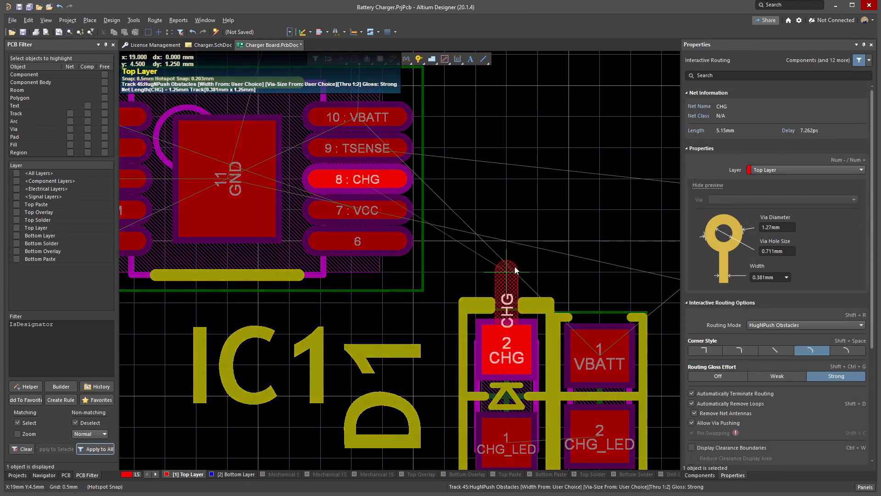
pyautogui.press('Tab')
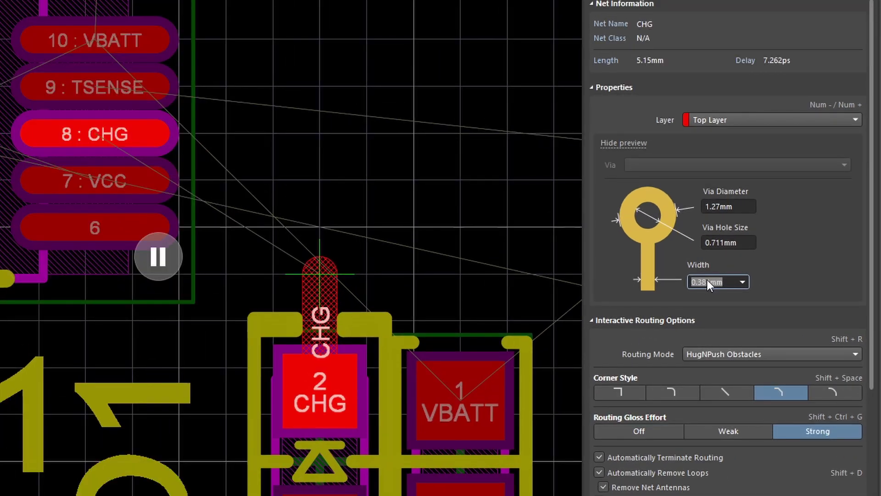
pyautogui.write('0.3')
pyautogui.press('Return')
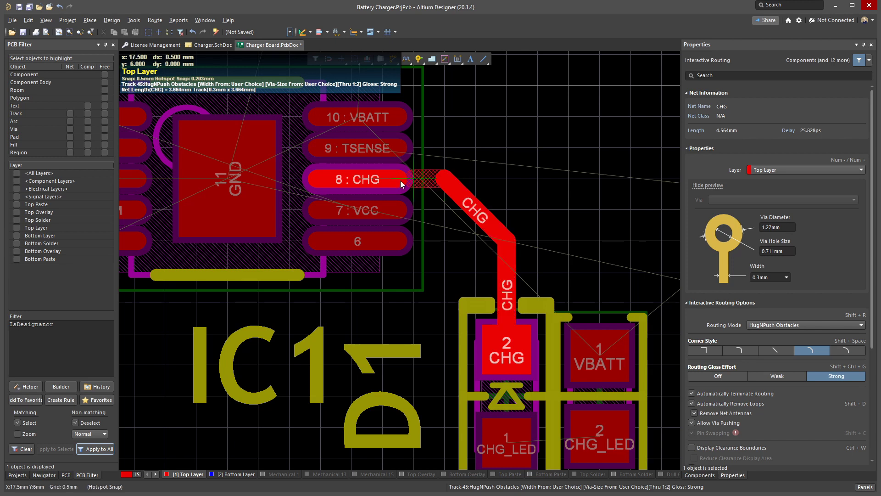
pyautogui.click(400, 184)
# Step: Route a VBATT branch from the bend of the IC1-to-R1 track to J1 pin 1
pyautogui.keyDown('ctrl'); pyautogui.scroll(-3, 386, 186); pyautogui.keyUp('ctrl')
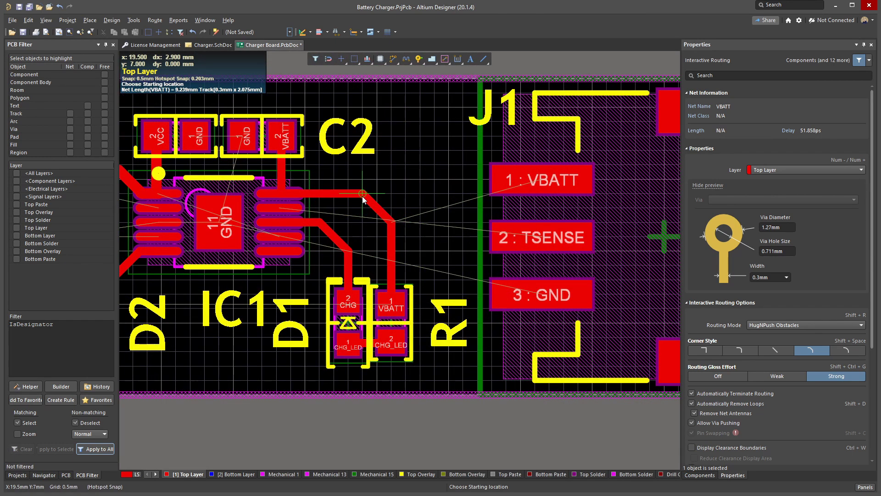
pyautogui.click(363, 197)
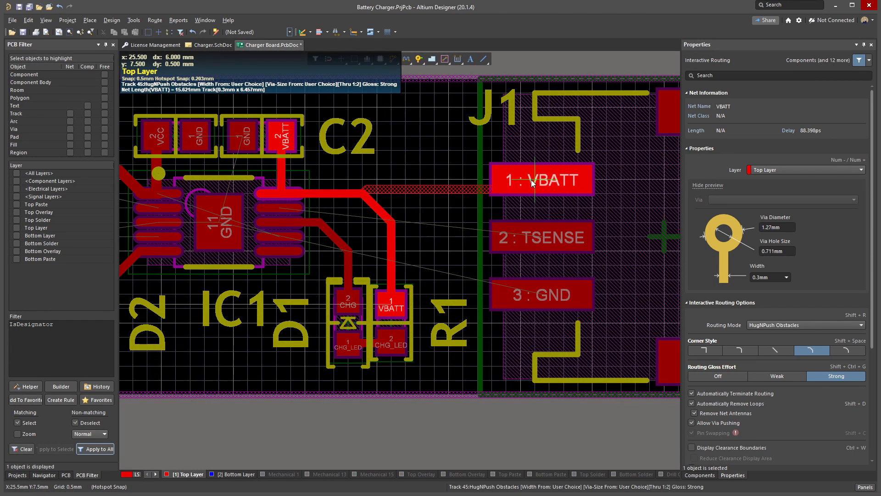
pyautogui.press('space')
pyautogui.press('space')
pyautogui.press('space')
pyautogui.press('space')
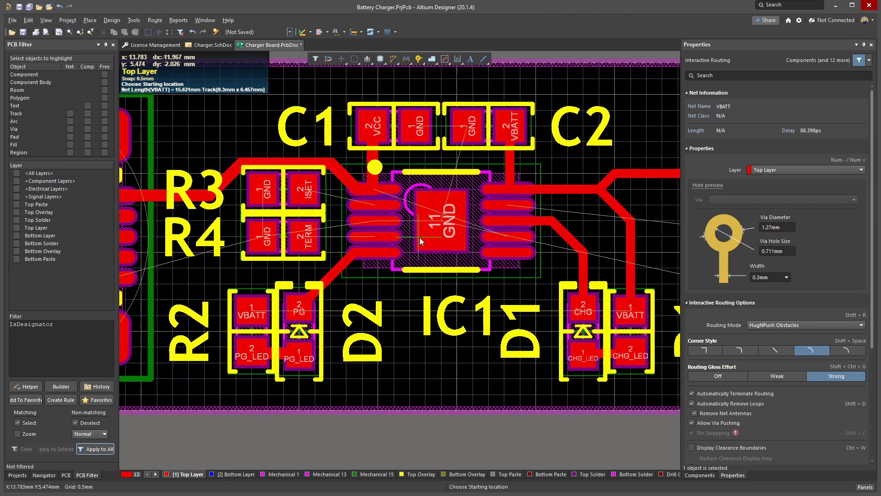
# Step: Try to route GND down from IC1's centre pad 11 and end the track with a via
pyautogui.keyDown('ctrl'); pyautogui.scroll(2, 419, 238); pyautogui.keyUp('ctrl')
pyautogui.click(448, 256)
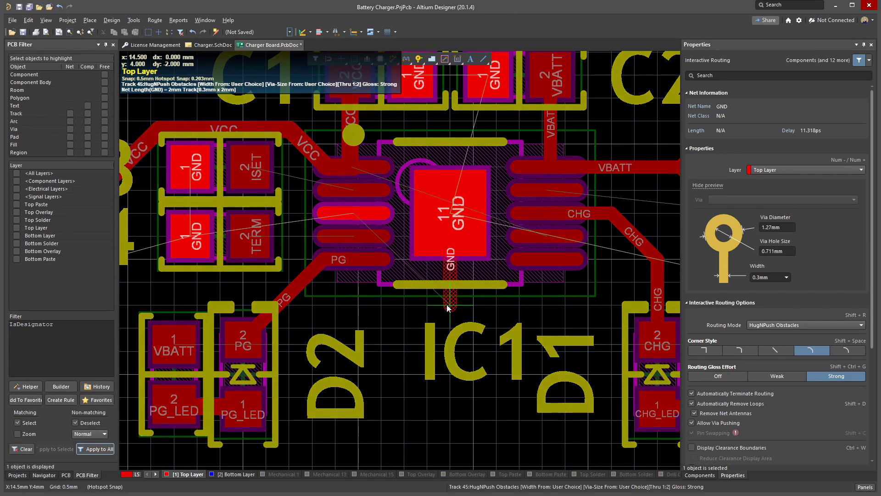
pyautogui.press('2')
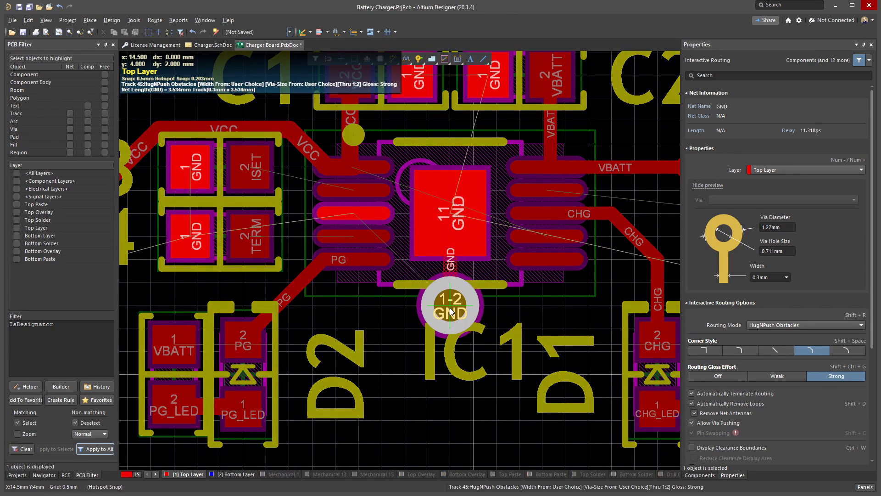
pyautogui.press('Tab')
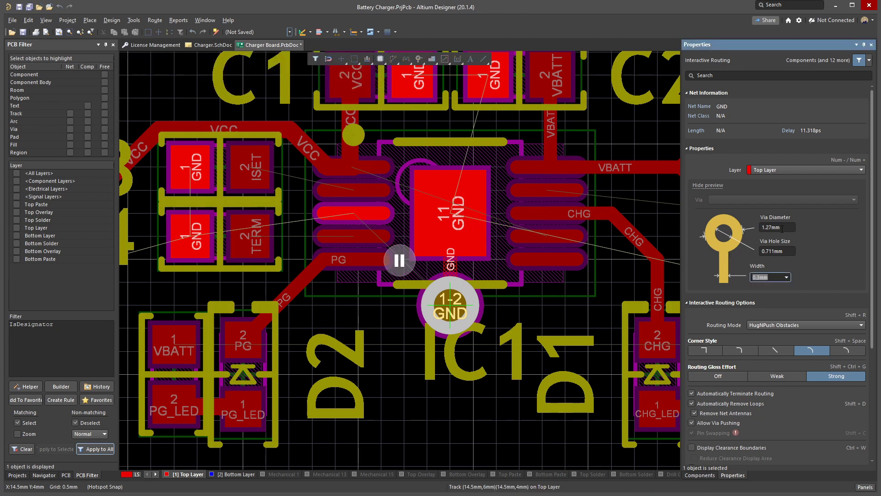
# Step: Try to change the via diameter and hole size for the GND route, and leave interactive routing
pyautogui.click(402, 257)
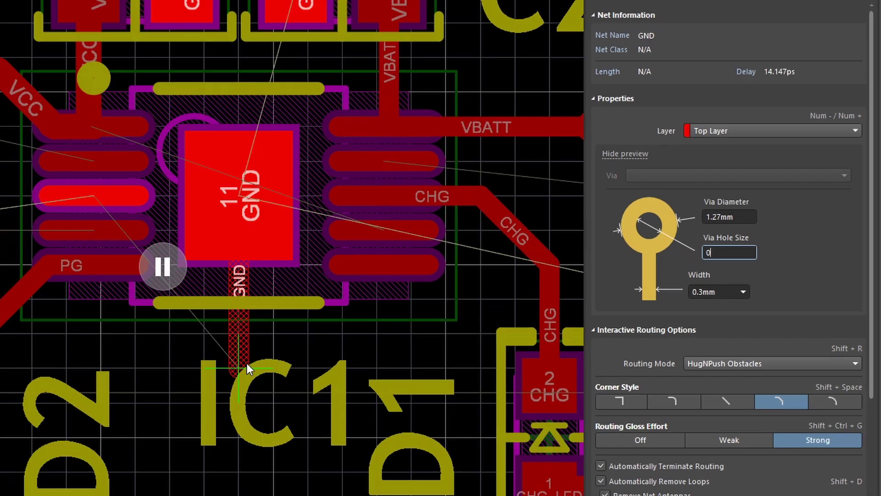
pyautogui.write('06')
pyautogui.hotkey('shift', 'Tab')
pyautogui.press('Tab')
pyautogui.write('0')
pyautogui.press('Tab')
pyautogui.hotkey('shift', 'Tab')
pyautogui.hotkey('shift', 'Tab')
pyautogui.press('Escape')
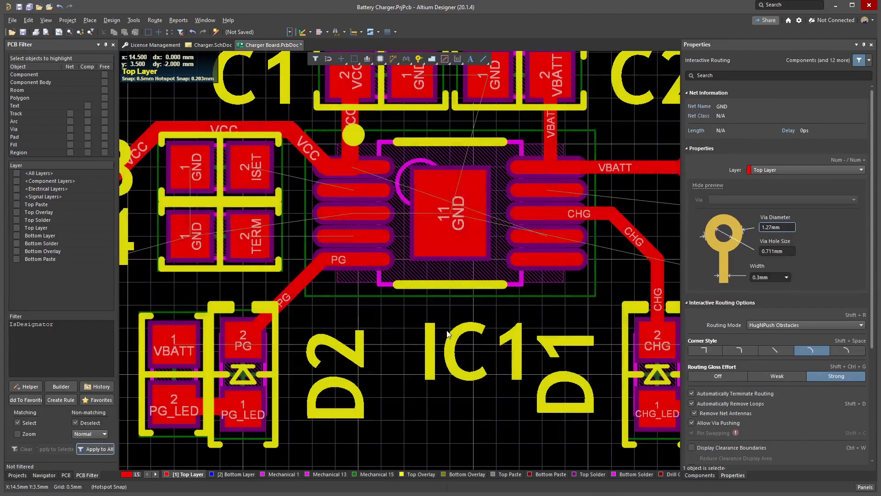
pyautogui.rightClick(448, 333)
pyautogui.press('Escape')
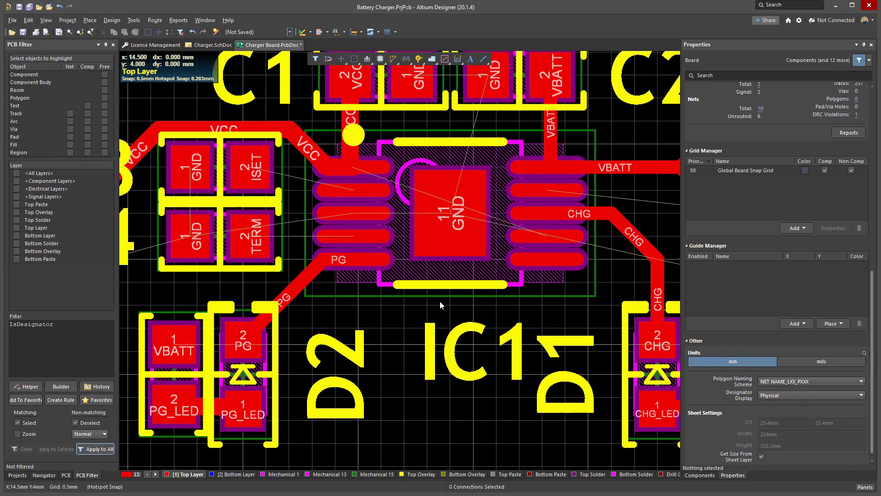
# Step: Open the RoutingVias design rule and set the minimum via diameter to 0.45 mm
pyautogui.click(103, 24)
pyautogui.click(119, 54)
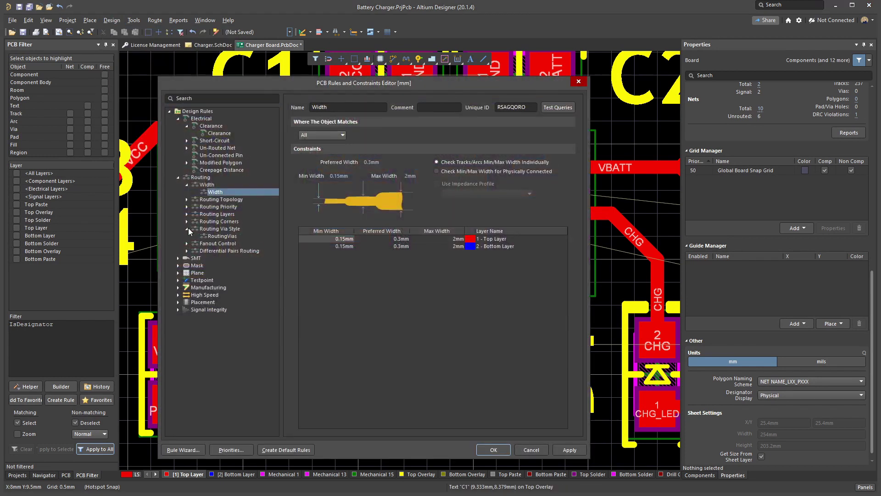
pyautogui.click(218, 236)
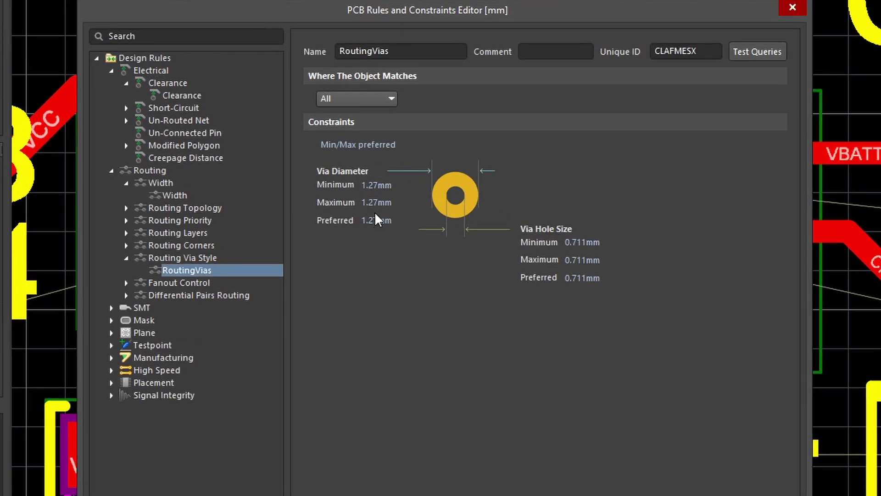
pyautogui.click(376, 185)
pyautogui.write('0')
# Step: Set the rule's via hole size to 0.2 mm minimum, 1 mm maximum and 0.6 mm preferred
pyautogui.click(590, 241)
pyautogui.write('0')
pyautogui.click(588, 261)
pyautogui.write('1')
pyautogui.click(579, 278)
pyautogui.write('0.6')
# Step: Set the via diameter to 1.5 mm maximum and 1 mm preferred, and accept the rule changes
pyautogui.click(381, 203)
pyautogui.write('1.5')
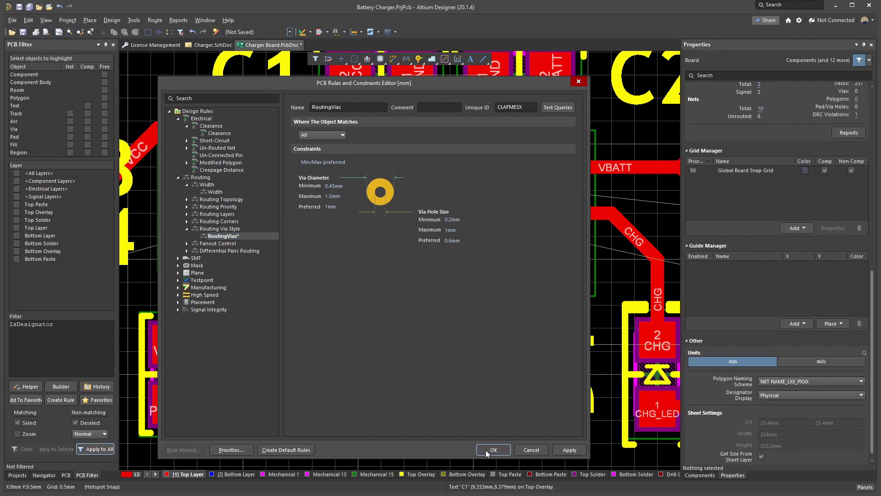
pyautogui.click(486, 450)
# Step: Route TSENSE from J1 pin 2 through a via to the bottom layer, toward IC1, and switch back to the top layer
pyautogui.keyDown('ctrl'); pyautogui.scroll(3, 478, 241); pyautogui.keyUp('ctrl')
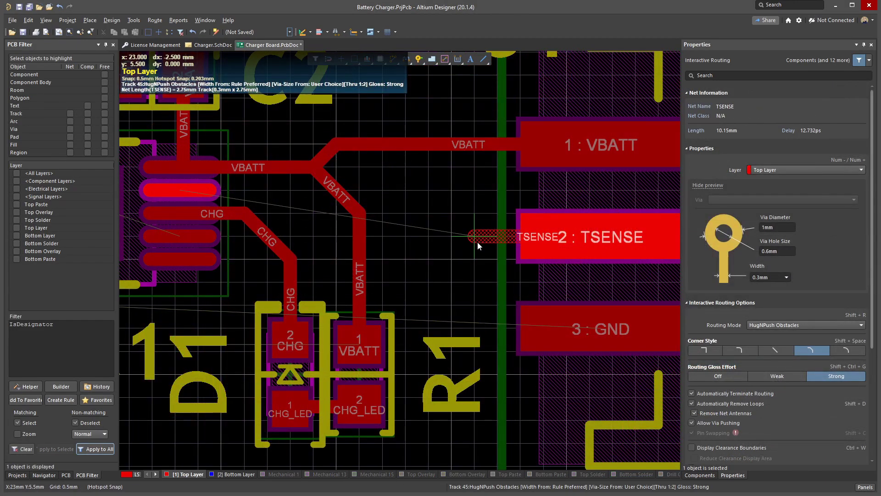
pyautogui.press('KP_Multiply')
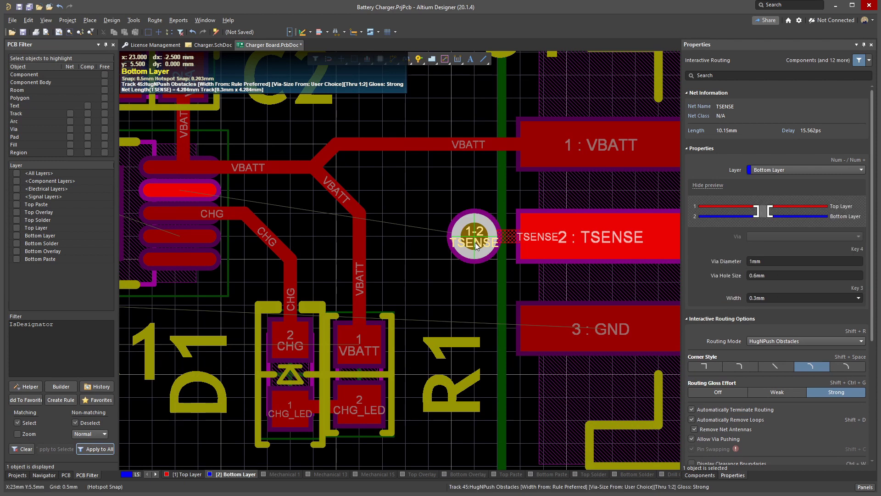
pyautogui.click(475, 243)
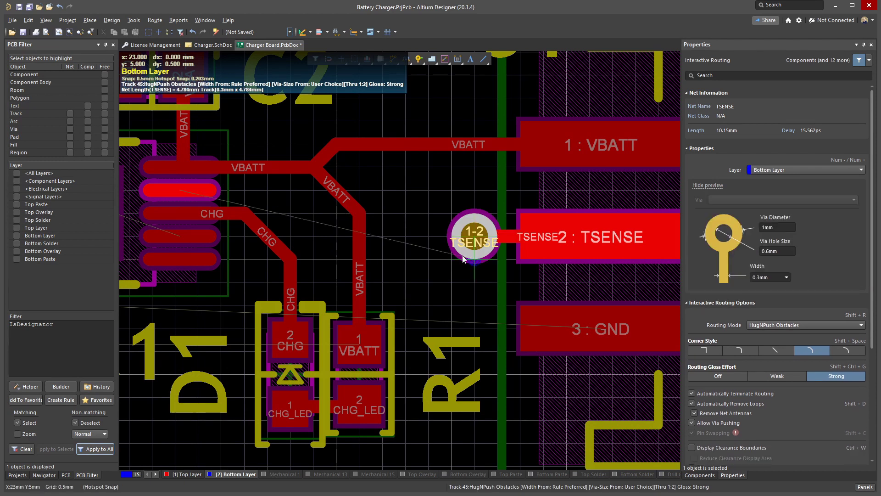
pyautogui.click(296, 214)
pyautogui.press('KP_Multiply')
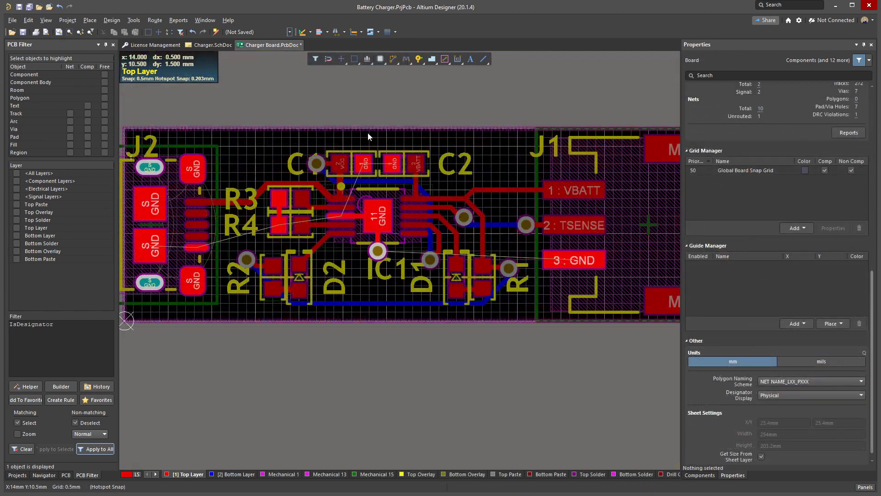
# Step: Clear the net highlighting, start a solid polygon pour on the top layer and assign it to the GND net
pyautogui.keyDown('ctrl'); pyautogui.click(368, 120); pyautogui.keyUp('ctrl')
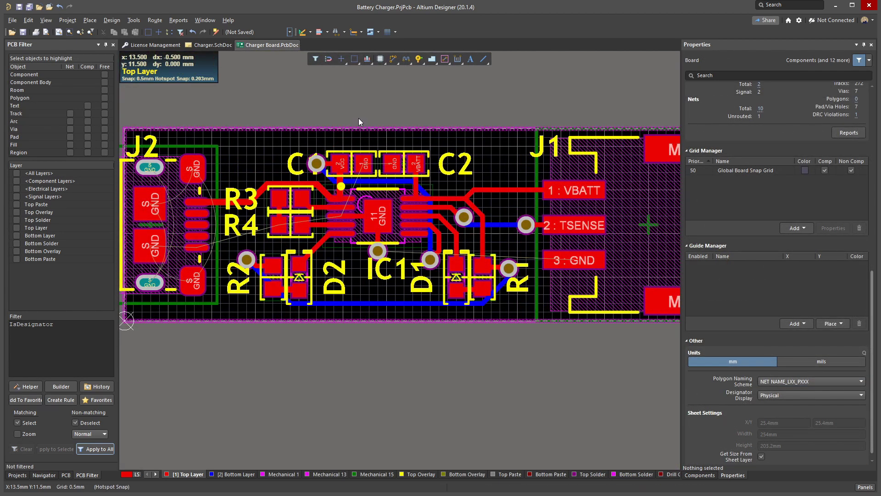
pyautogui.click(90, 21)
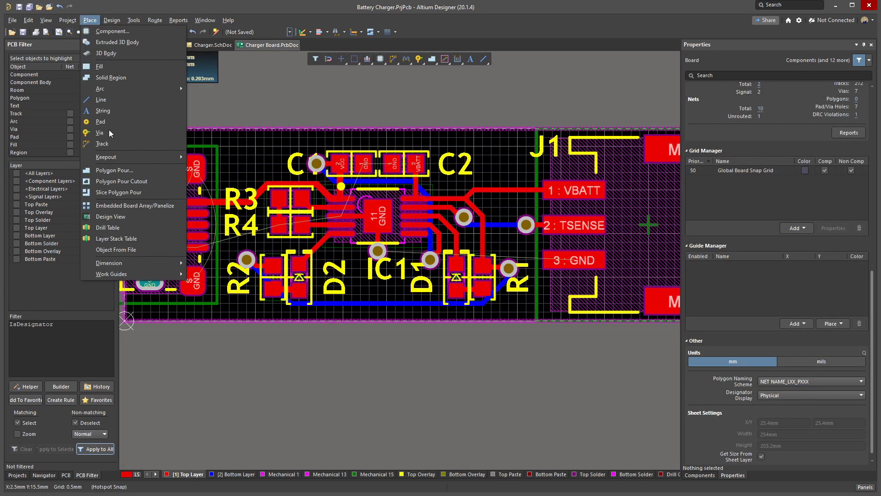
pyautogui.click(114, 170)
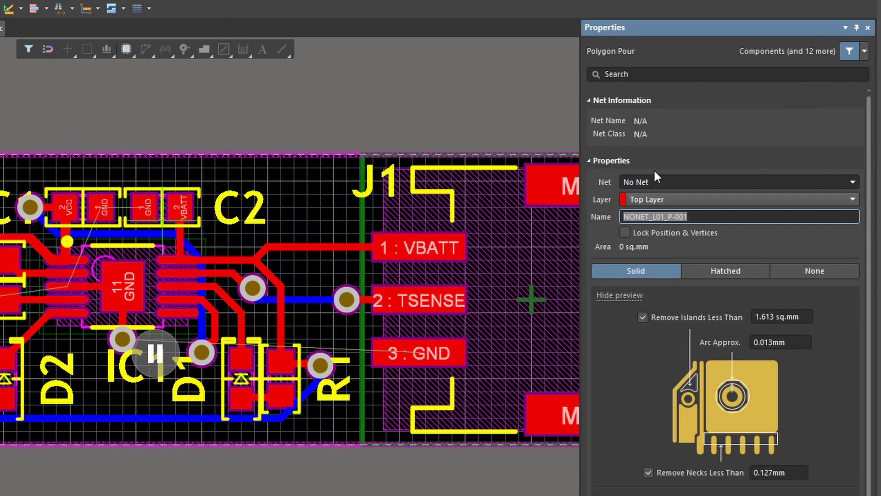
pyautogui.click(850, 181)
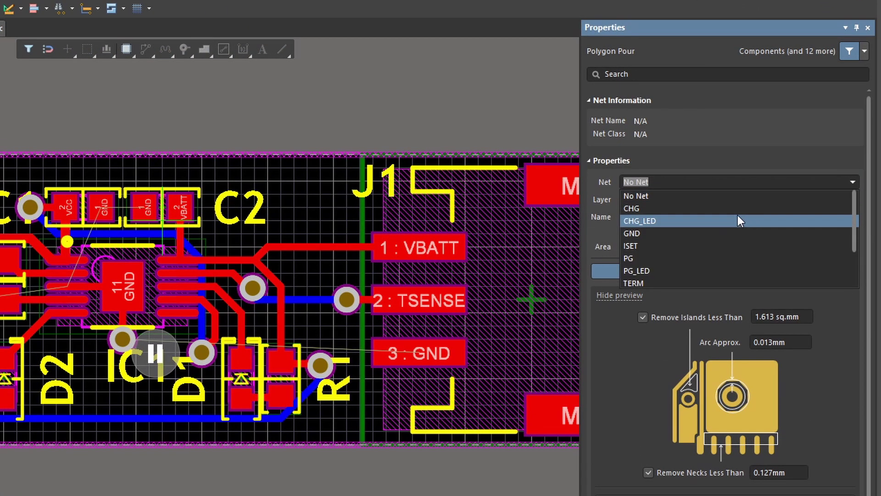
pyautogui.click(737, 232)
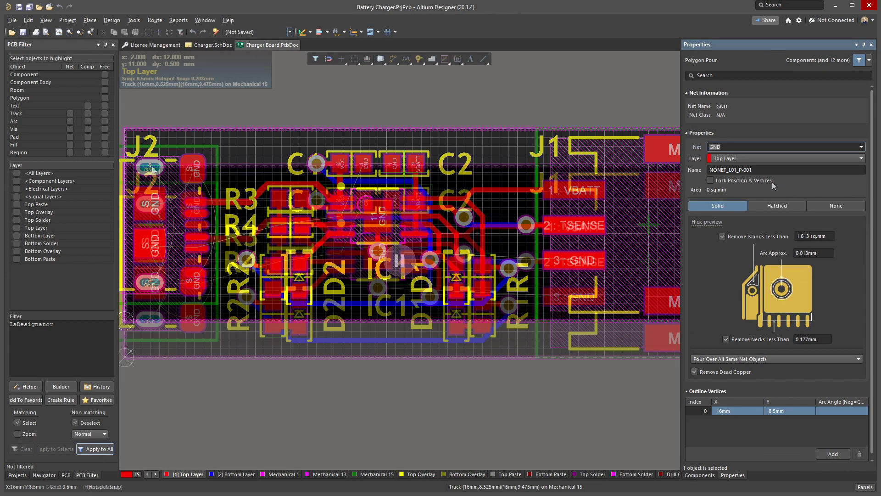
# Step: Outline the polygon along the board's edges as a 33.5 x 11 mm rectangle starting at the board's upper-left corner, and finish the pour
pyautogui.click(125, 166)
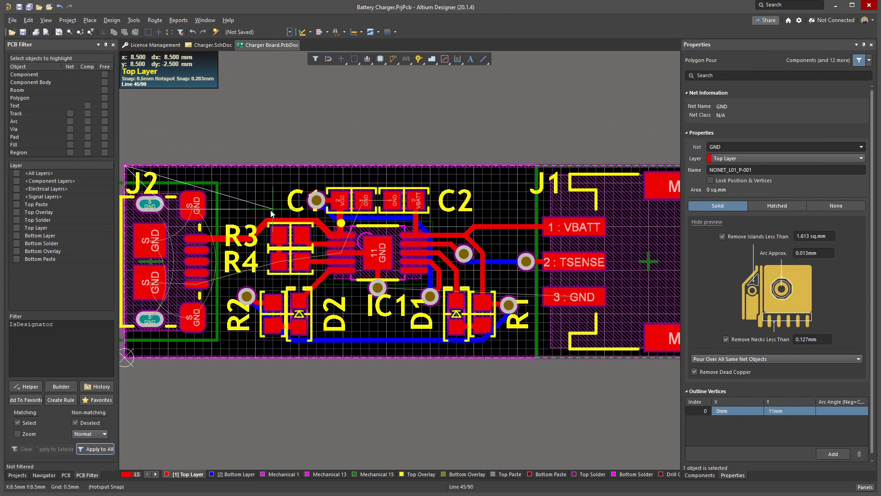
pyautogui.hotkey('shift', 'space')
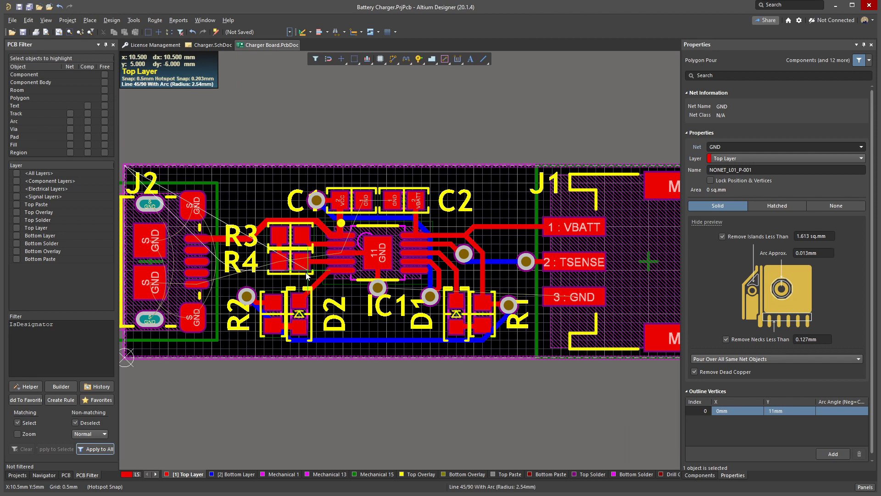
pyautogui.keyDown('shift'); pyautogui.scroll(-3, 315, 279); pyautogui.keyUp('shift')
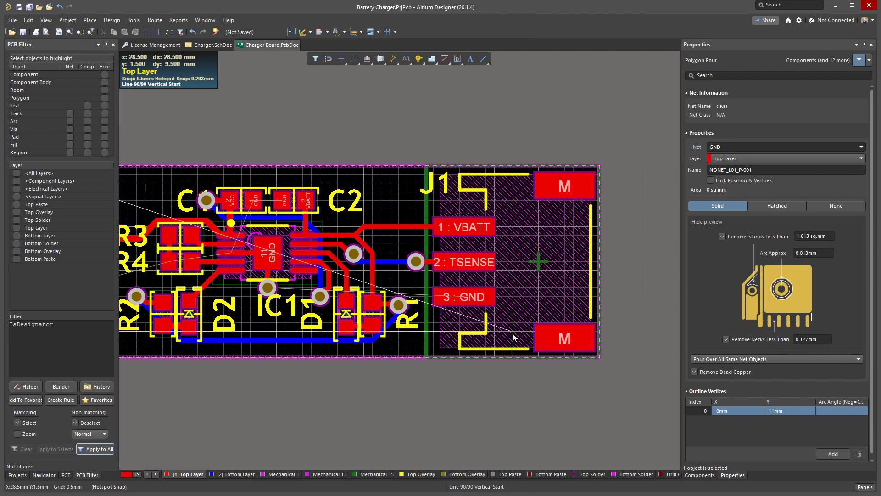
pyautogui.click(600, 357)
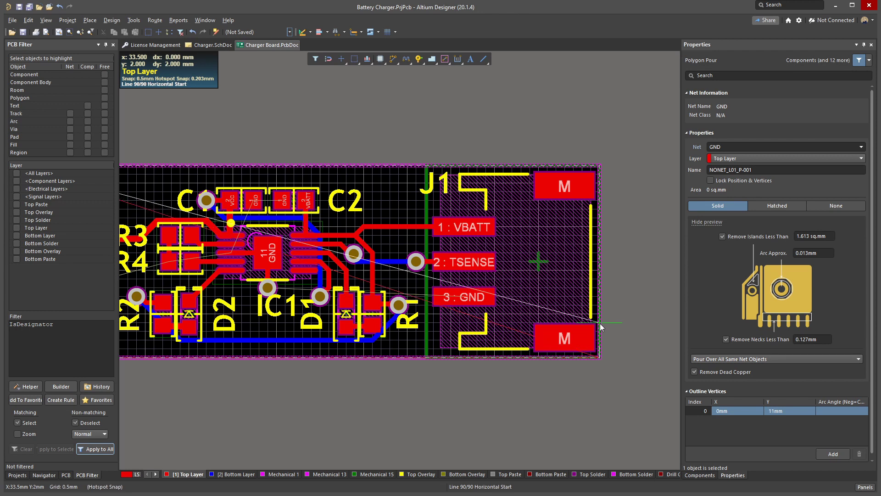
pyautogui.click(599, 165)
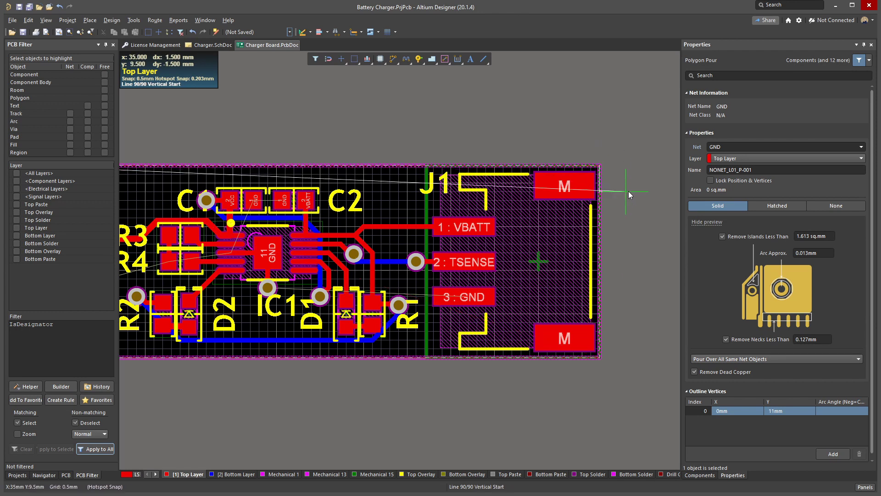
pyautogui.rightClick(629, 191)
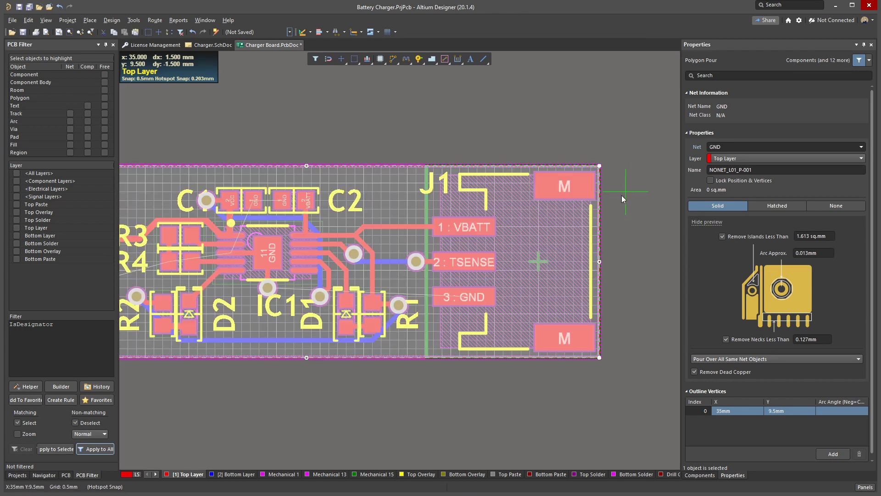
pyautogui.moveTo(611, 208); pyautogui.dragTo(662, 169, button='right')
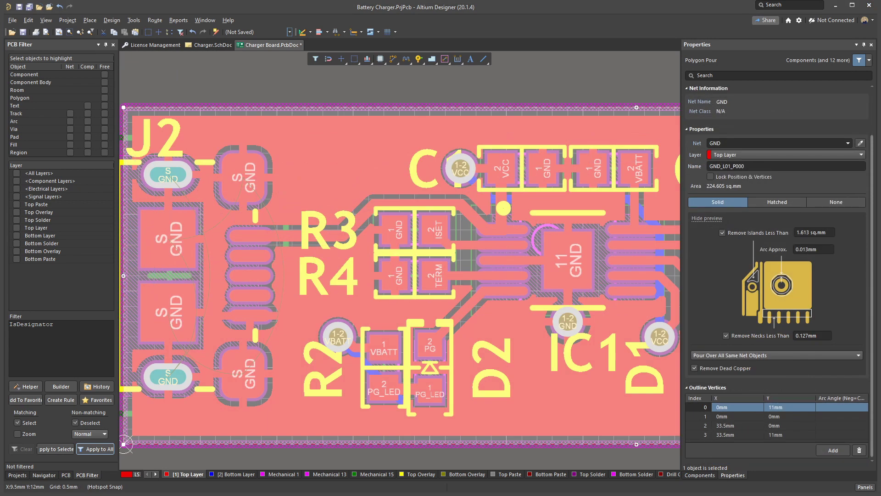
# Step: Change the PolygonConnect design rule's connect style to Direct Connect and accept the rule changes
pyautogui.click(111, 20)
pyautogui.click(137, 55)
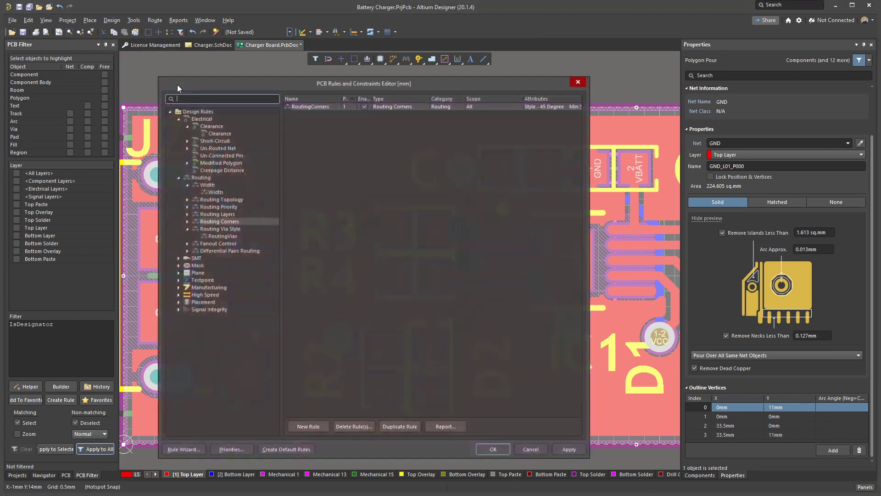
pyautogui.click(193, 296)
pyautogui.click(188, 296)
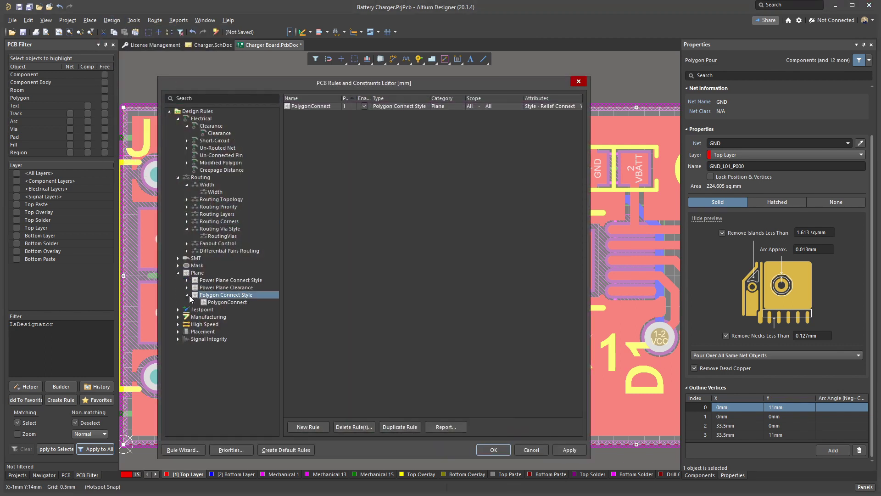
pyautogui.click(226, 302)
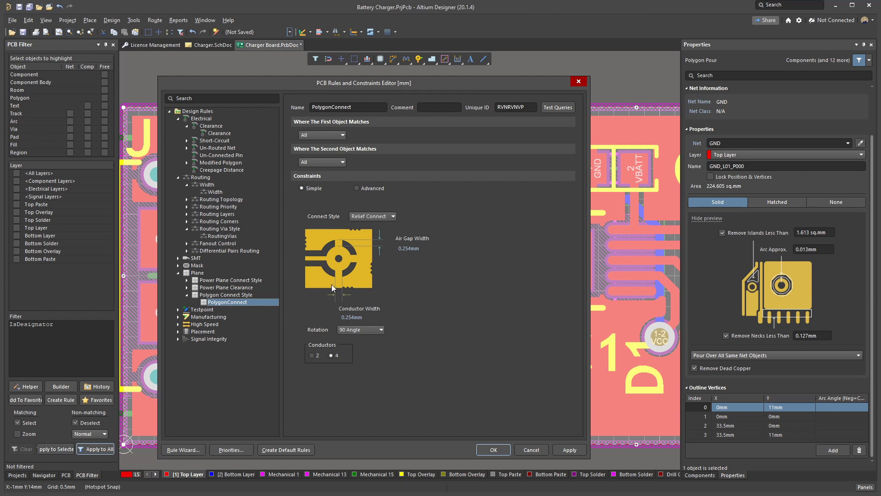
pyautogui.click(360, 221)
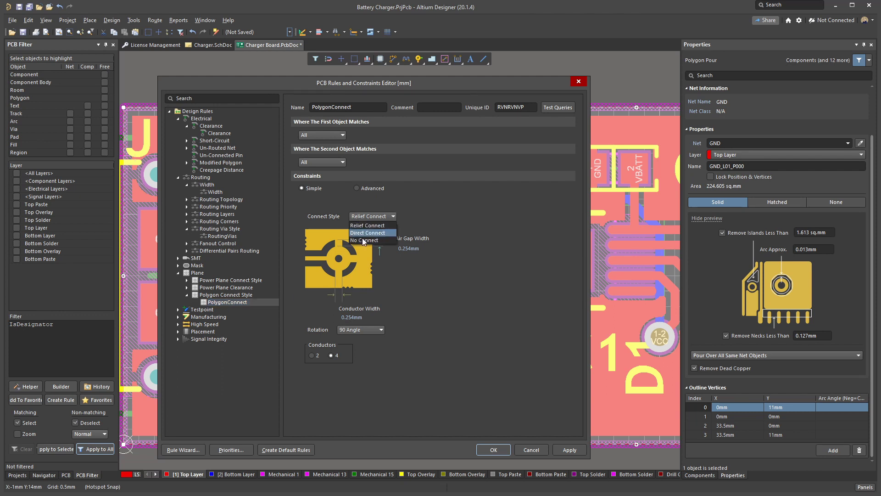
pyautogui.click(369, 233)
pyautogui.click(569, 450)
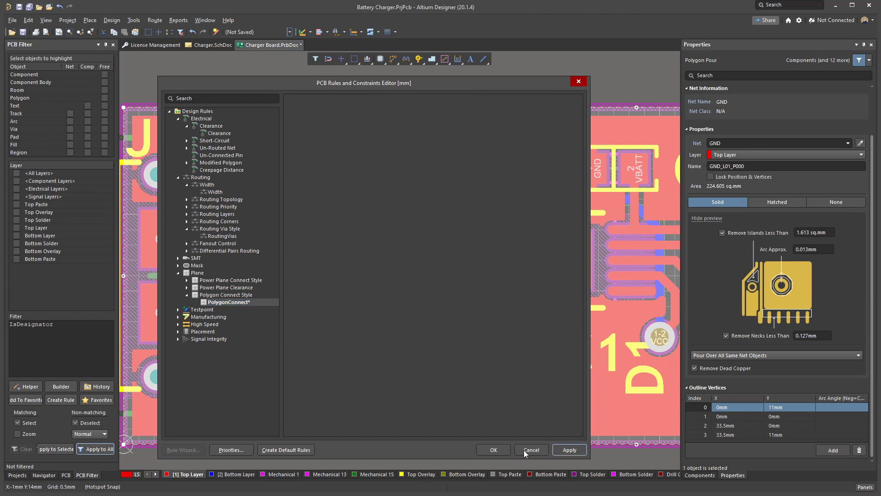
pyautogui.click(500, 449)
# Step: Repour the selected GND polygon with the new connection rule and deselect it
pyautogui.rightClick(486, 415)
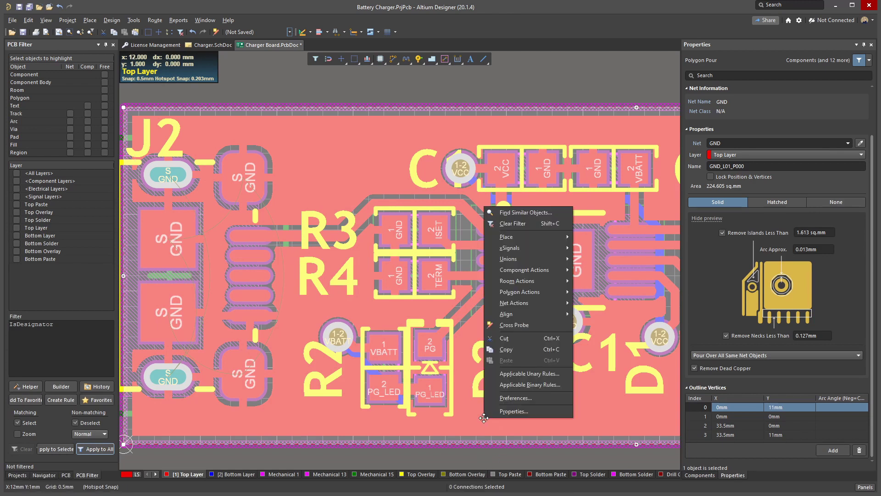
pyautogui.moveTo(528, 294)
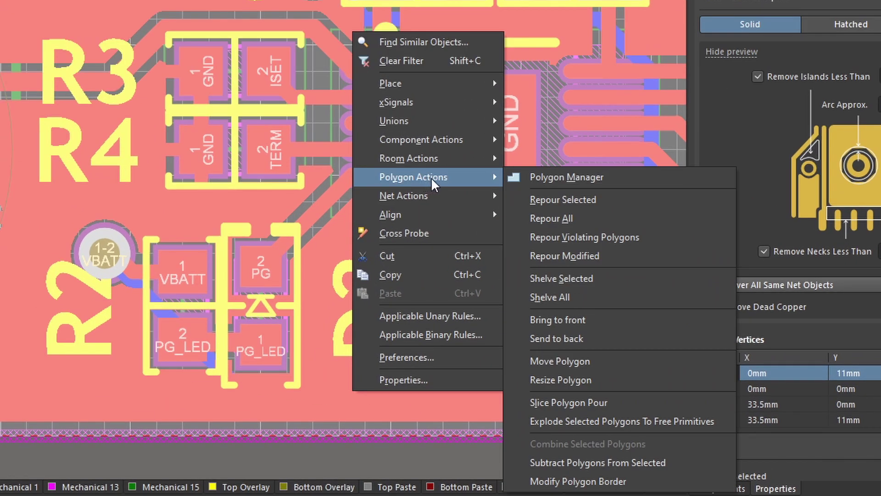
pyautogui.click(585, 203)
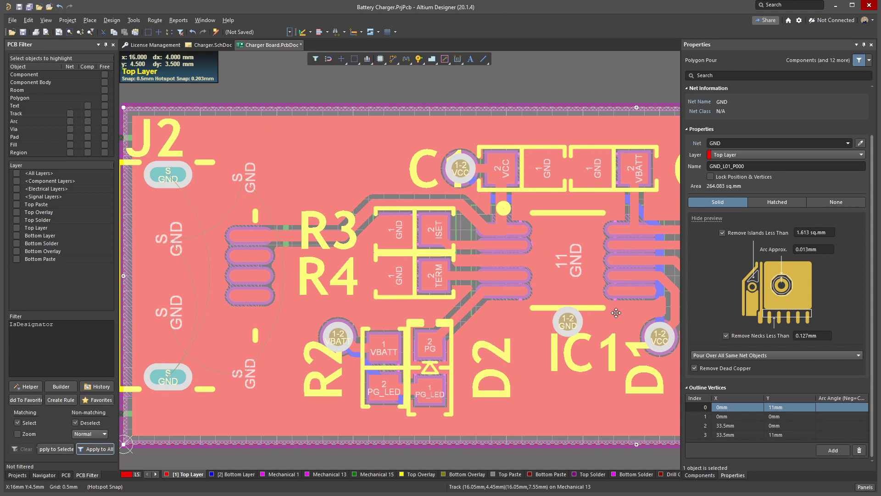
pyautogui.click(565, 460)
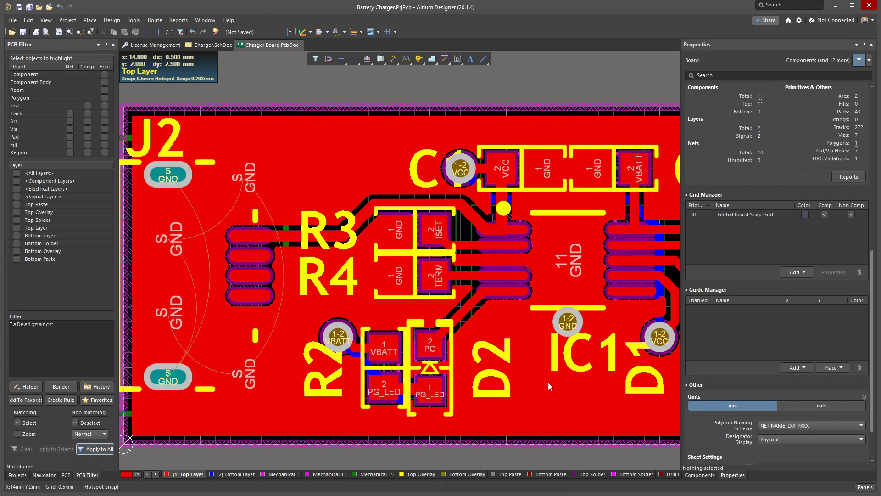
# Step: Inspect the poured board and its vias in the 3D view, and return to the 2D layout
pyautogui.moveTo(535, 394); pyautogui.dragTo(379, 342, button='right')
pyautogui.keyDown('ctrl'); pyautogui.scroll(-2, 379, 337); pyautogui.keyUp('ctrl')
pyautogui.keyDown('ctrl'); pyautogui.scroll(-2, 378, 337); pyautogui.keyUp('ctrl')
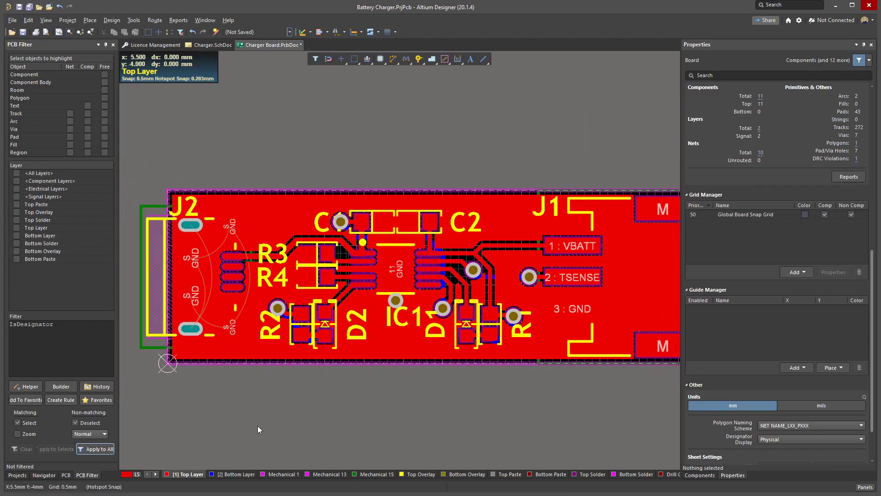
pyautogui.press('3')
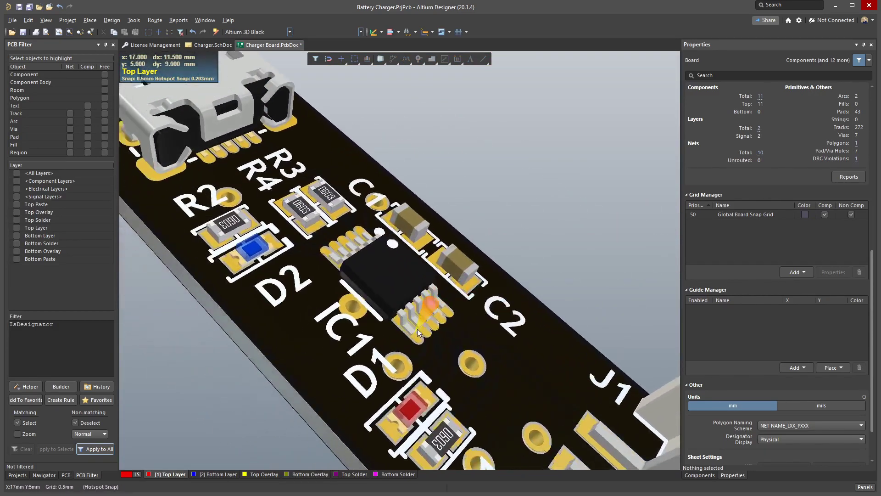
pyautogui.keyDown('shift'); pyautogui.moveTo(482, 368); pyautogui.dragTo(481, 377, button='right'); pyautogui.keyUp('shift')
pyautogui.press('2')
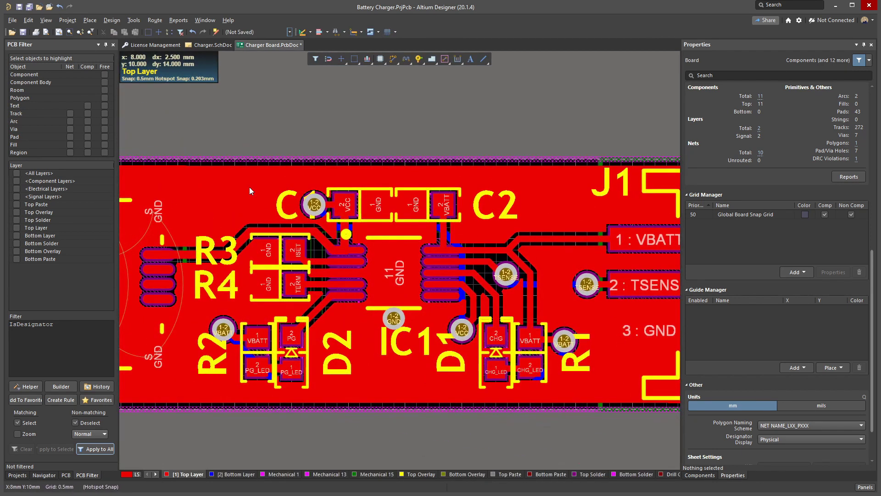
# Step: Create a new solder mask expansion design rule and name it "SolderMaskExpansion Vias"
pyautogui.click(112, 20)
pyautogui.click(125, 59)
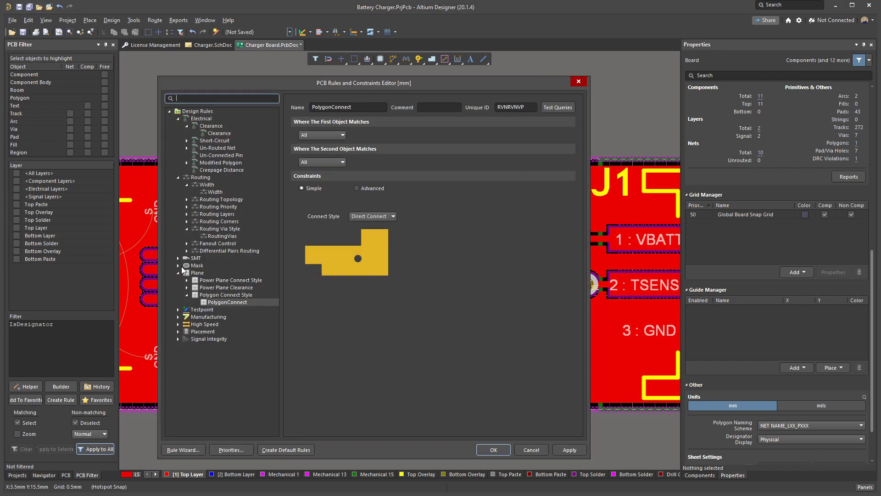
pyautogui.click(187, 273)
pyautogui.click(214, 274)
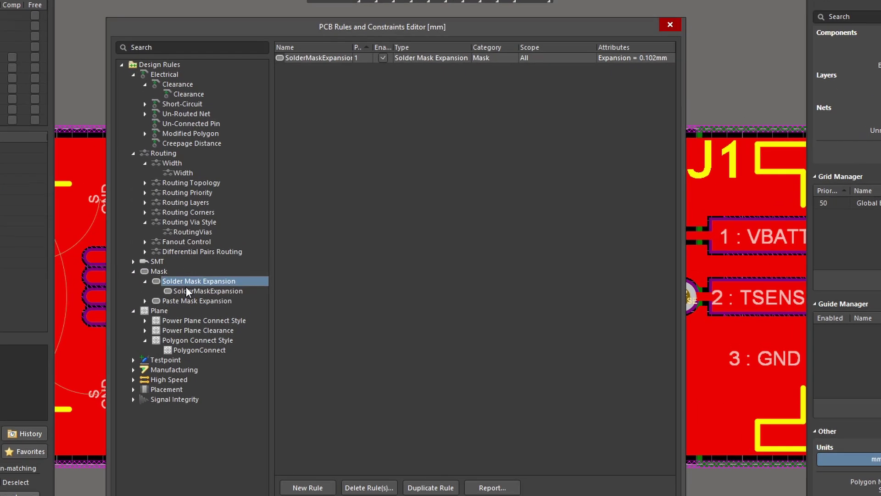
pyautogui.click(218, 279)
pyautogui.click(220, 273)
pyautogui.rightClick(176, 288)
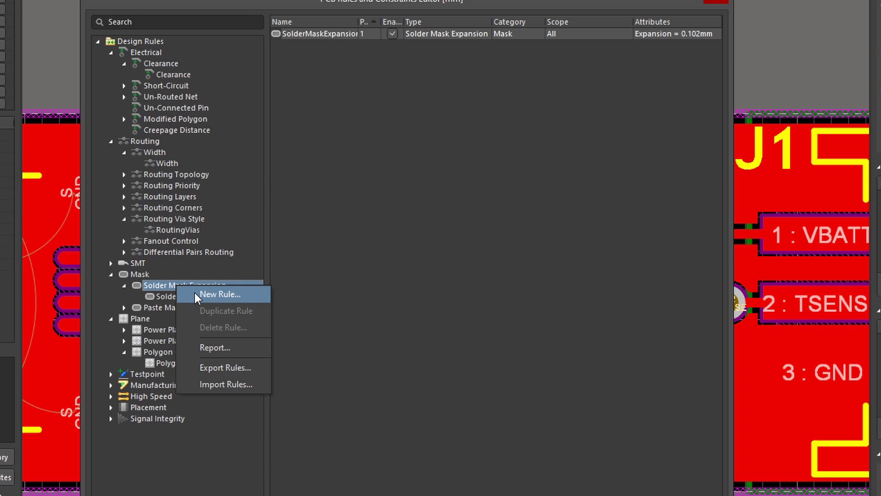
pyautogui.click(197, 295)
pyautogui.click(192, 296)
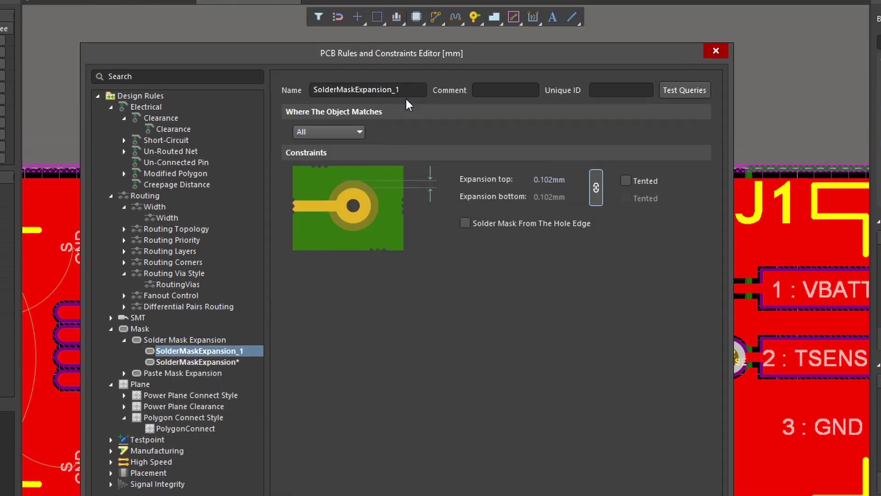
pyautogui.click(405, 96)
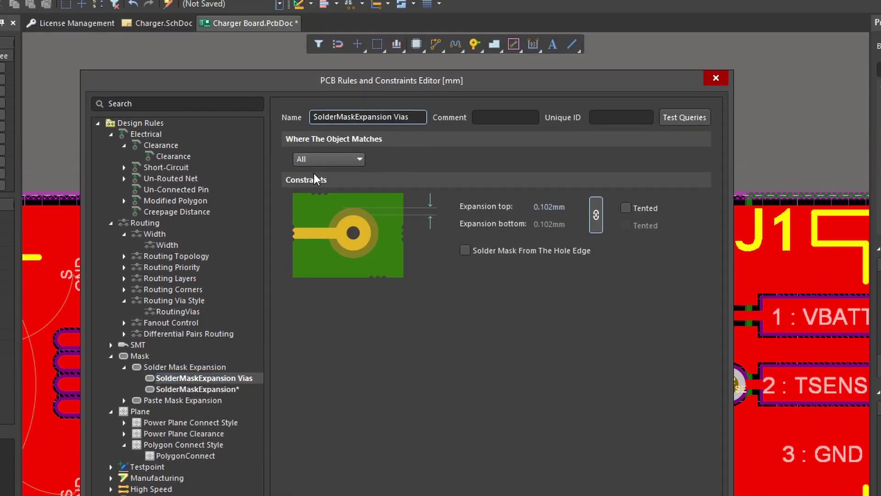
# Step: Limit the new rule to vias by building a custom query with the condition Object Kind is Via
pyautogui.click(321, 159)
pyautogui.click(328, 227)
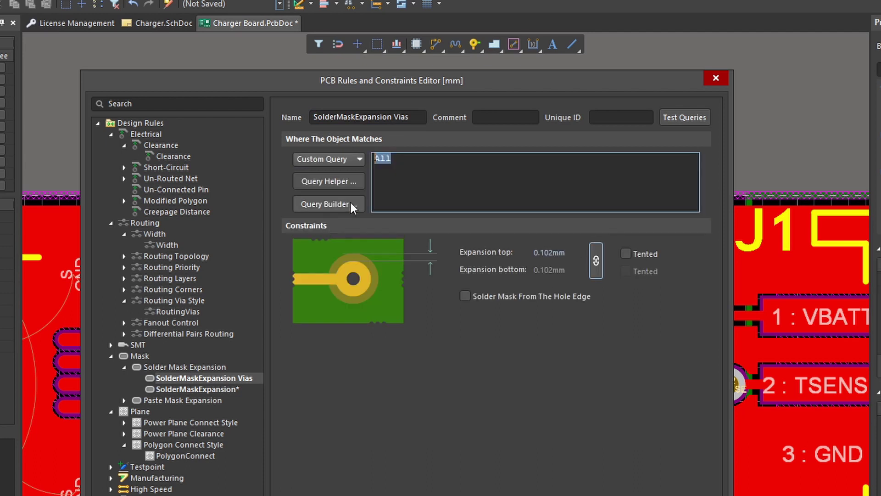
pyautogui.click(339, 206)
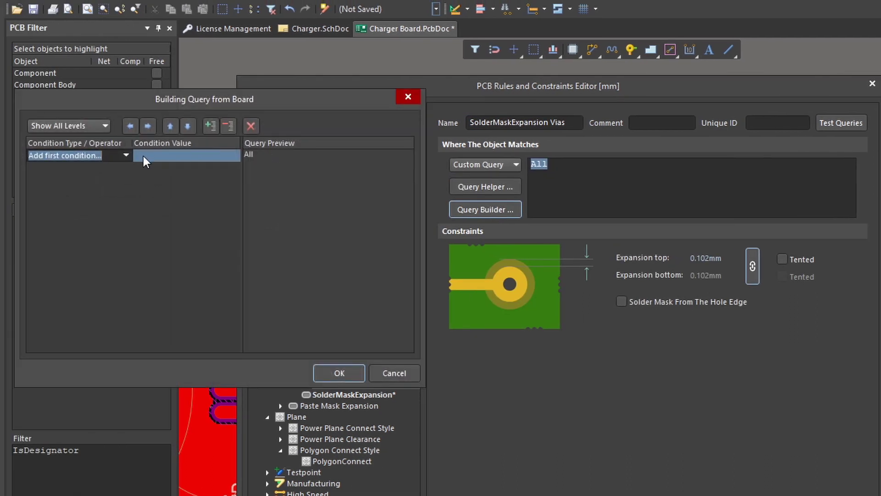
pyautogui.click(126, 155)
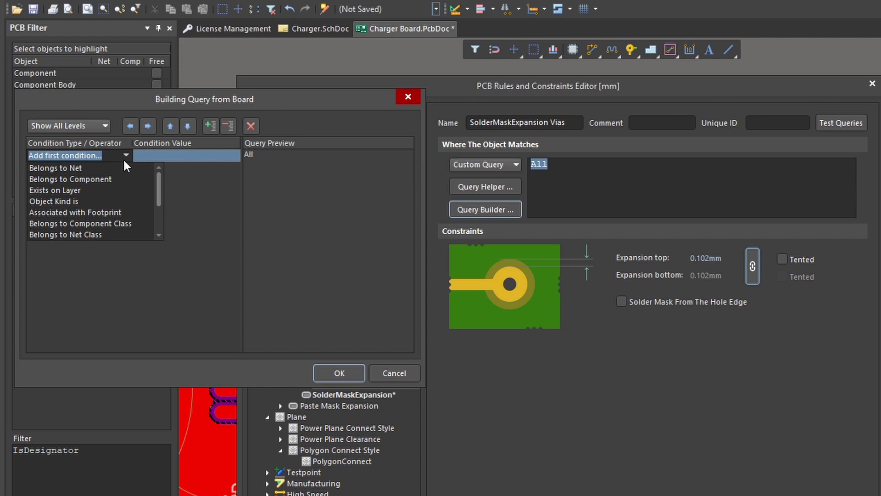
pyautogui.click(111, 201)
pyautogui.click(232, 155)
pyautogui.click(231, 155)
pyautogui.scroll(-3, 168, 213)
pyautogui.click(153, 231)
pyautogui.write('Via')
pyautogui.press('Return')
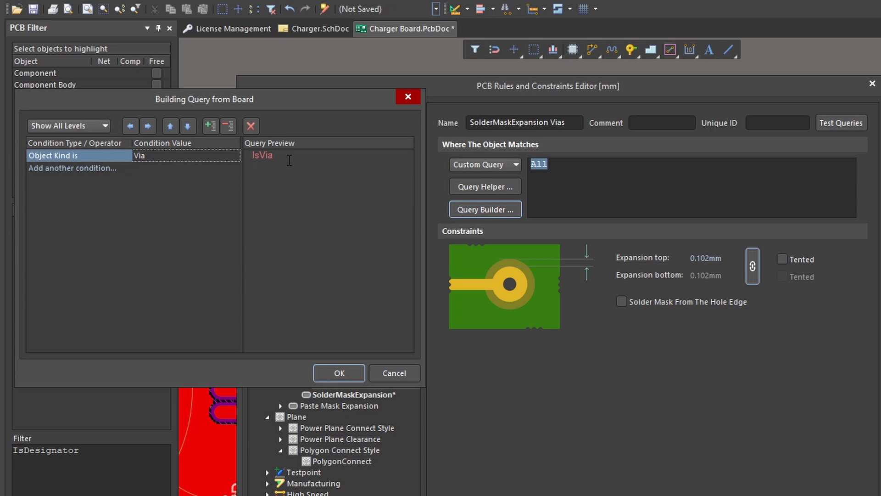
pyautogui.click(358, 372)
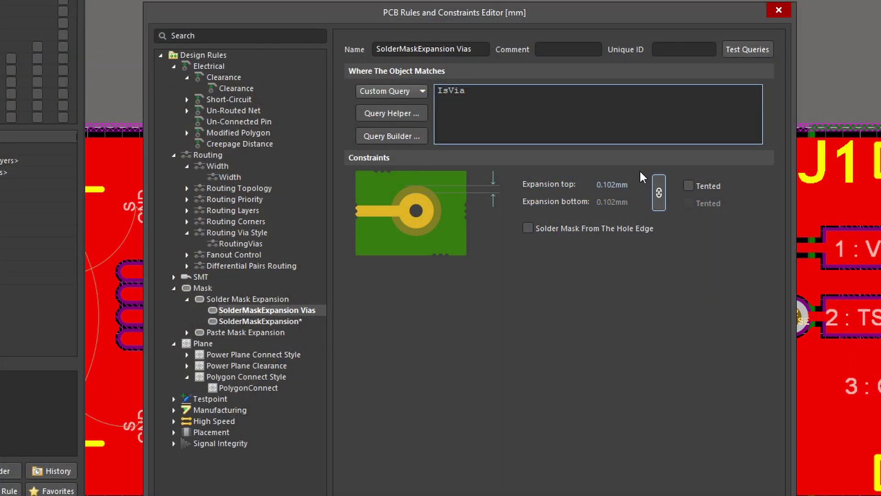
# Step: Enable tenting in the via solder mask rule, accept the rules, and check the vias in 3D
pyautogui.click(688, 185)
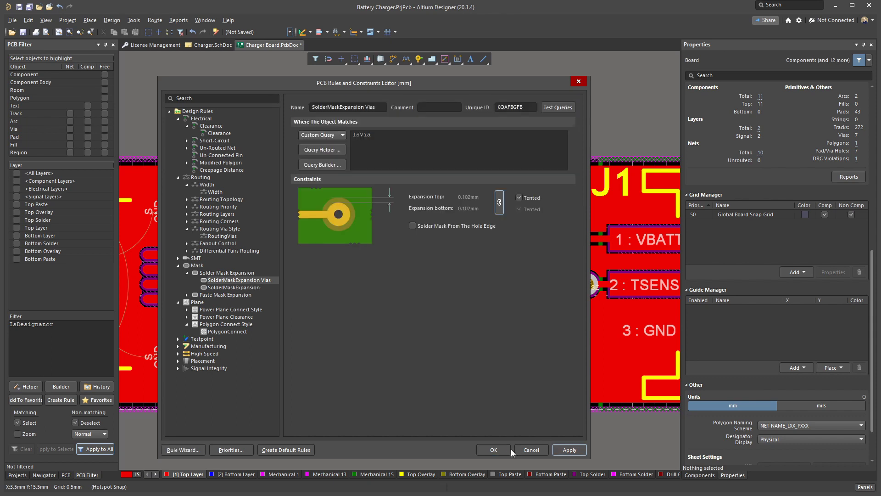
pyautogui.click(493, 449)
pyautogui.press('3')
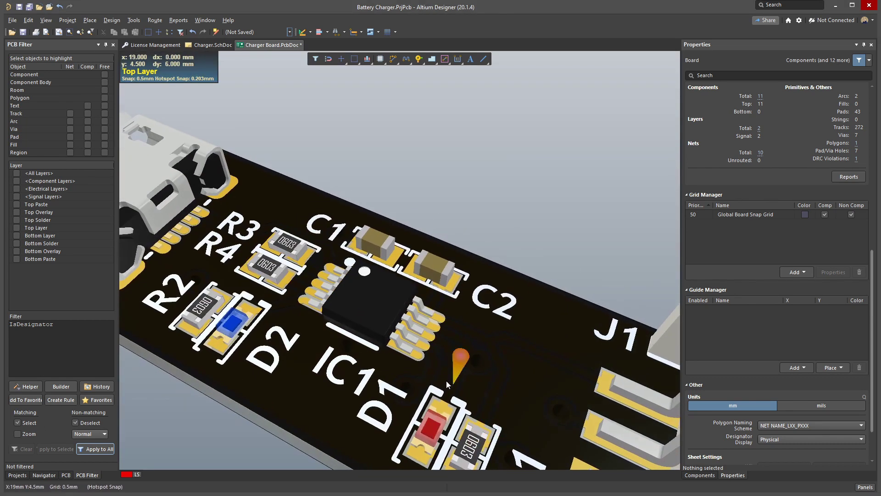
pyautogui.keyDown('ctrl'); pyautogui.scroll(2, 431, 358); pyautogui.keyUp('ctrl')
pyautogui.keyDown('ctrl'); pyautogui.scroll(-2, 431, 358); pyautogui.keyUp('ctrl')
pyautogui.moveTo(430, 358); pyautogui.dragTo(343, 262, button='right')
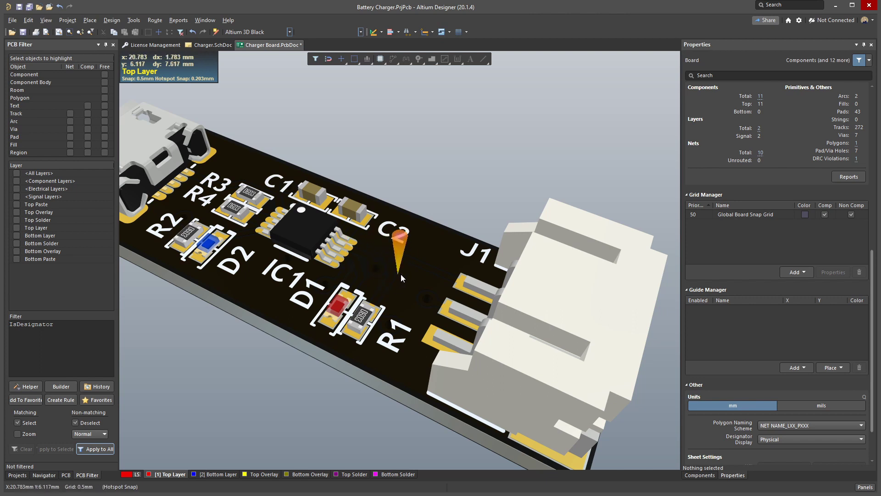
pyautogui.press('2')
# Step: Select both M mounting pads of connector J1 and assign them to the GND net
pyautogui.moveTo(484, 271); pyautogui.dragTo(301, 248, button='right')
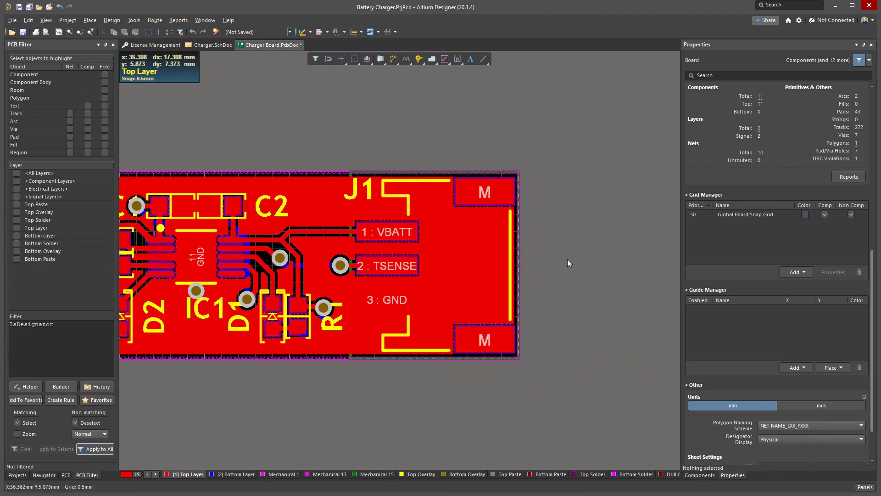
pyautogui.keyDown('ctrl'); pyautogui.scroll(2, 517, 201); pyautogui.keyUp('ctrl')
pyautogui.click(490, 180)
pyautogui.keyDown('shift'); pyautogui.click(494, 419); pyautogui.keyUp('shift')
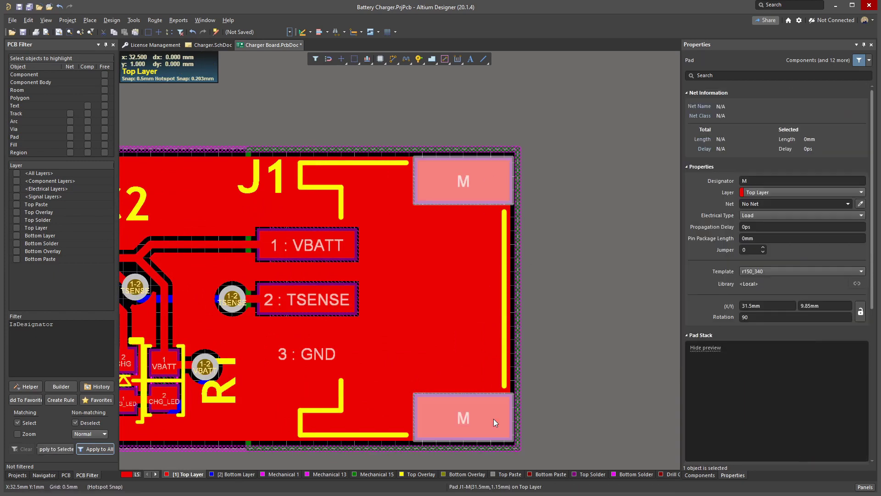
pyautogui.click(798, 205)
pyautogui.write('GND')
pyautogui.press('Return')
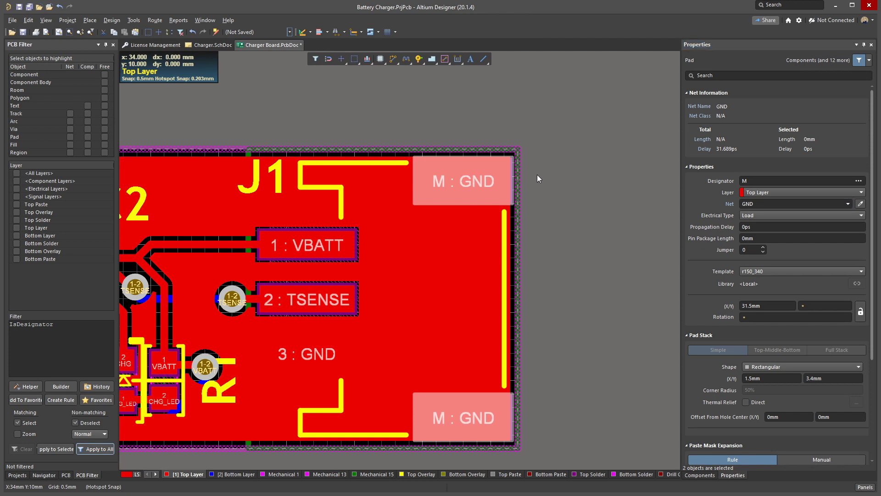